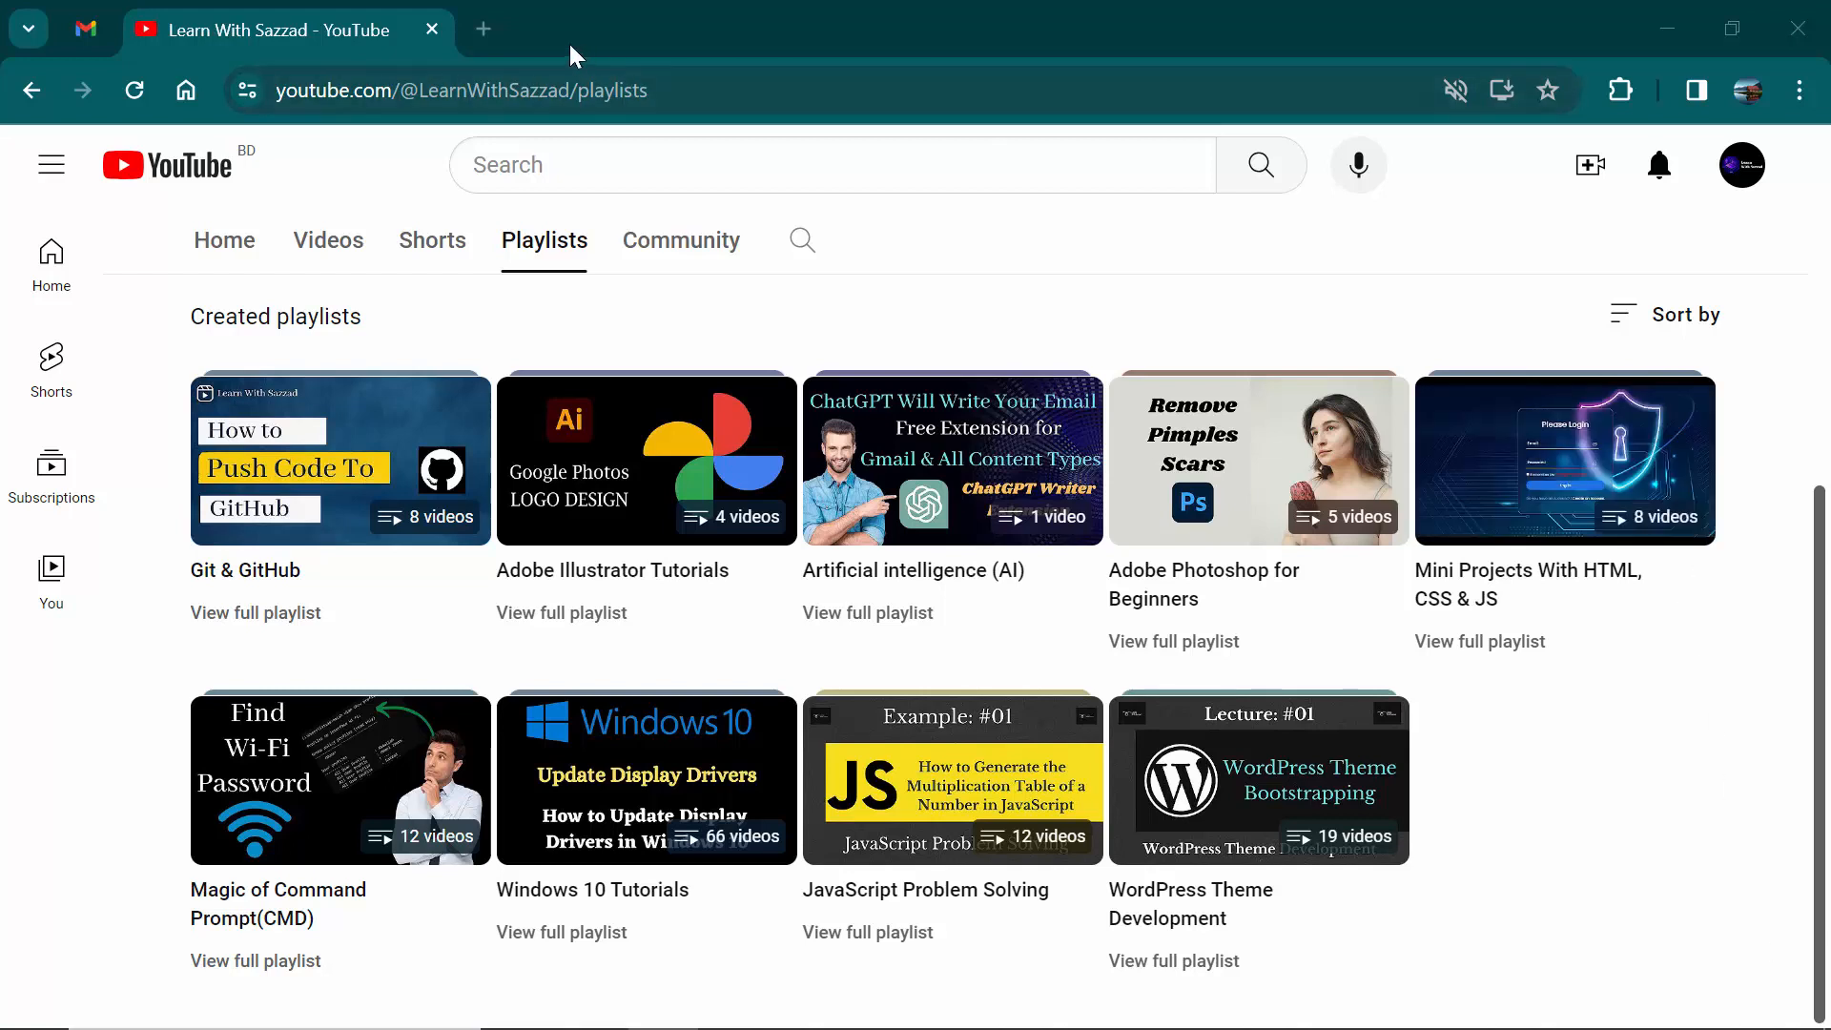
Search Google for "python" in a new tab and open the official Python.org website
left_click(495, 24)
type("p")
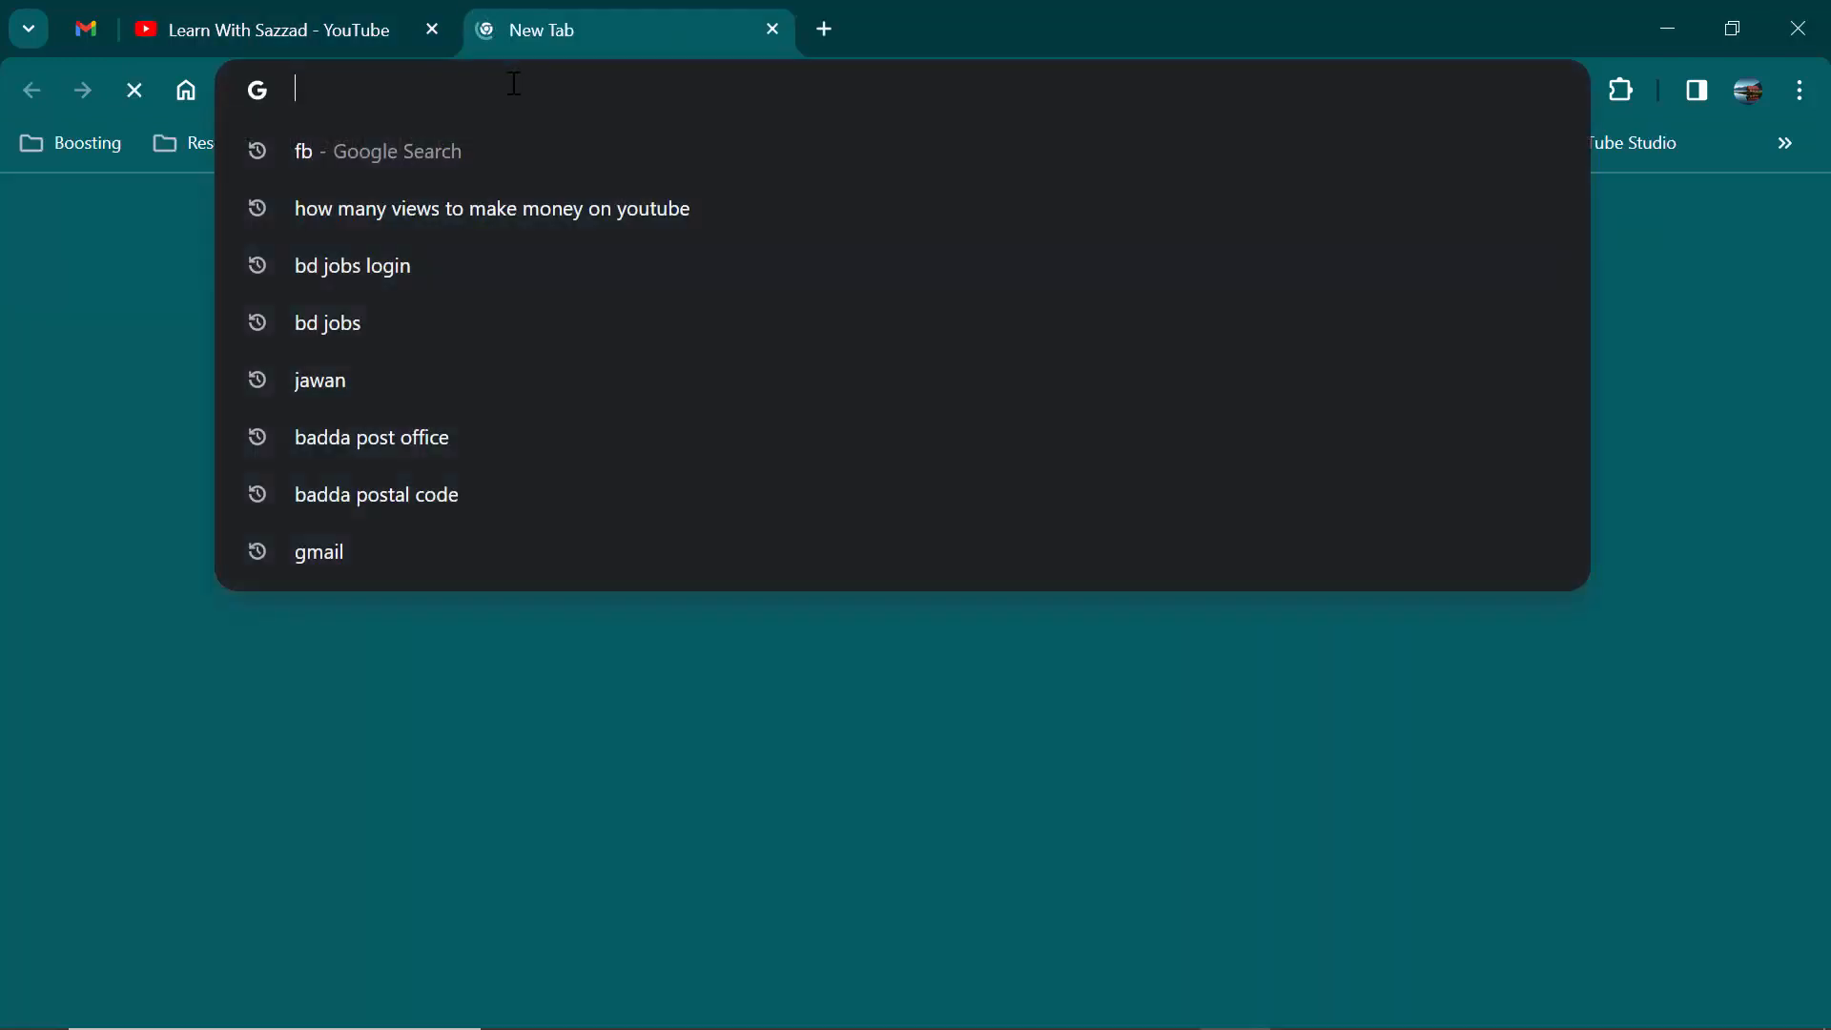
type("ython")
key("Return")
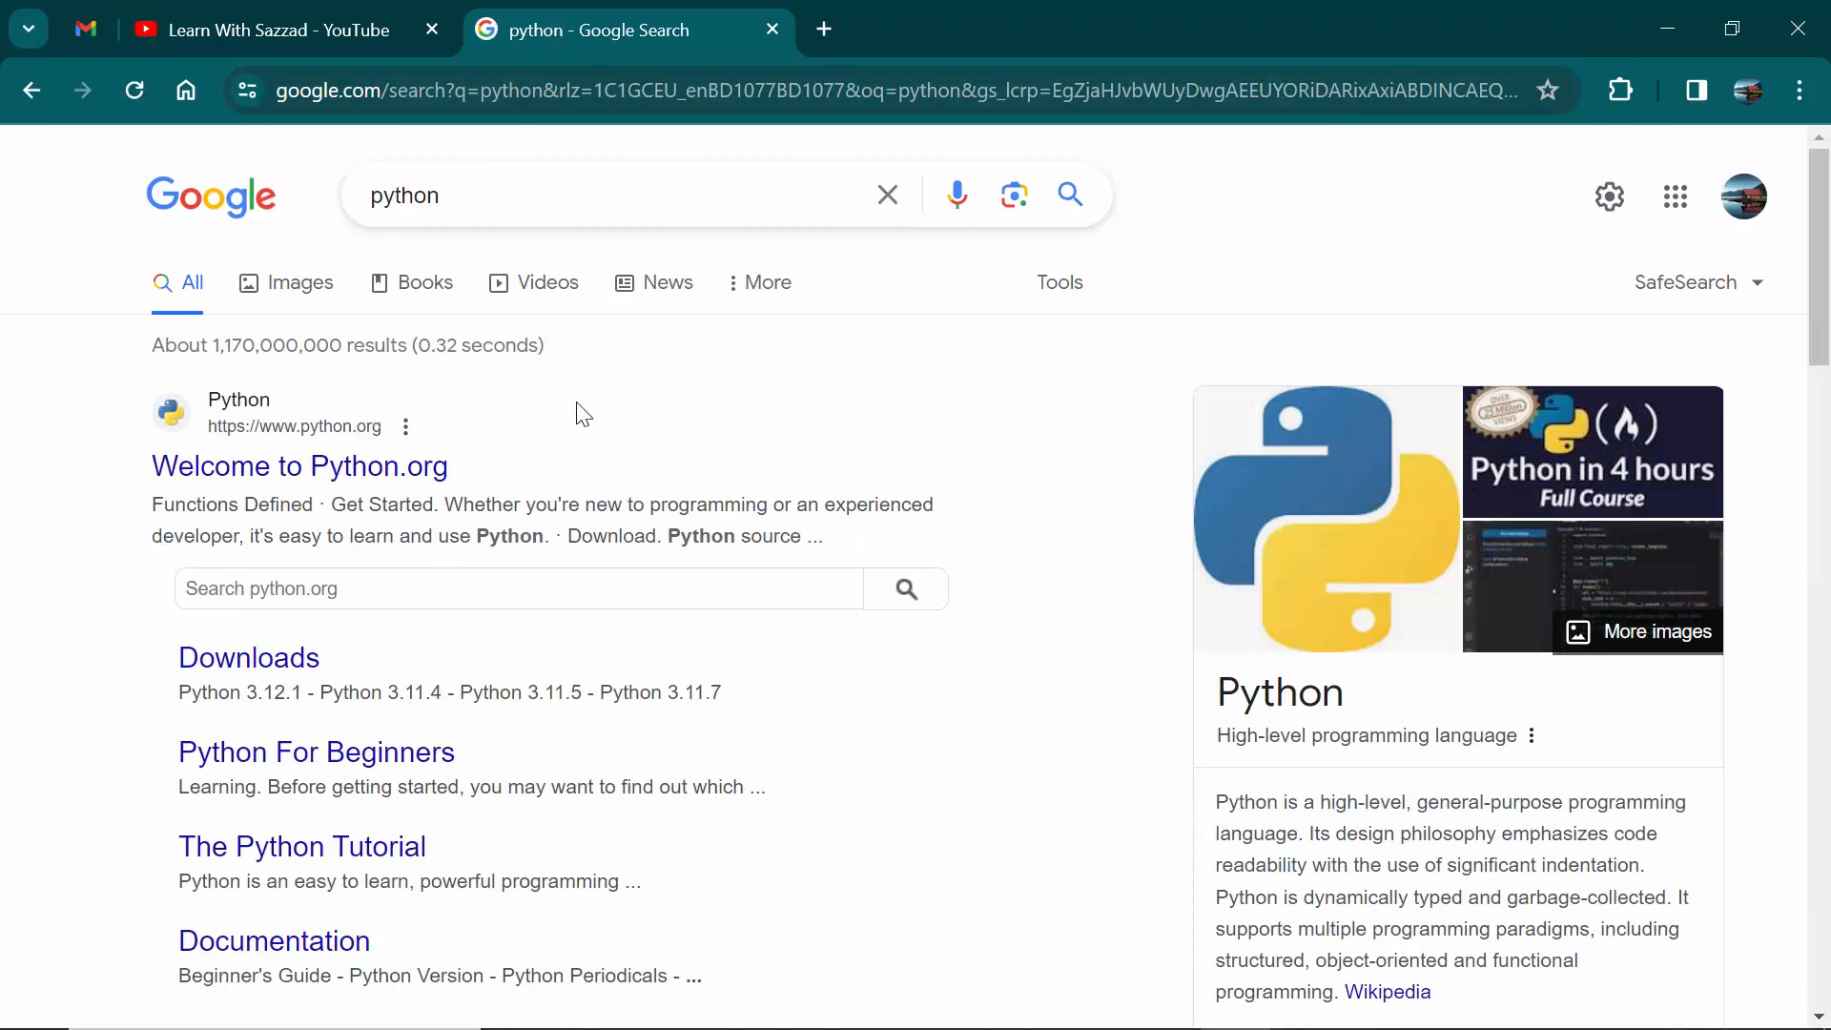
scroll(576, 408, "down", 1)
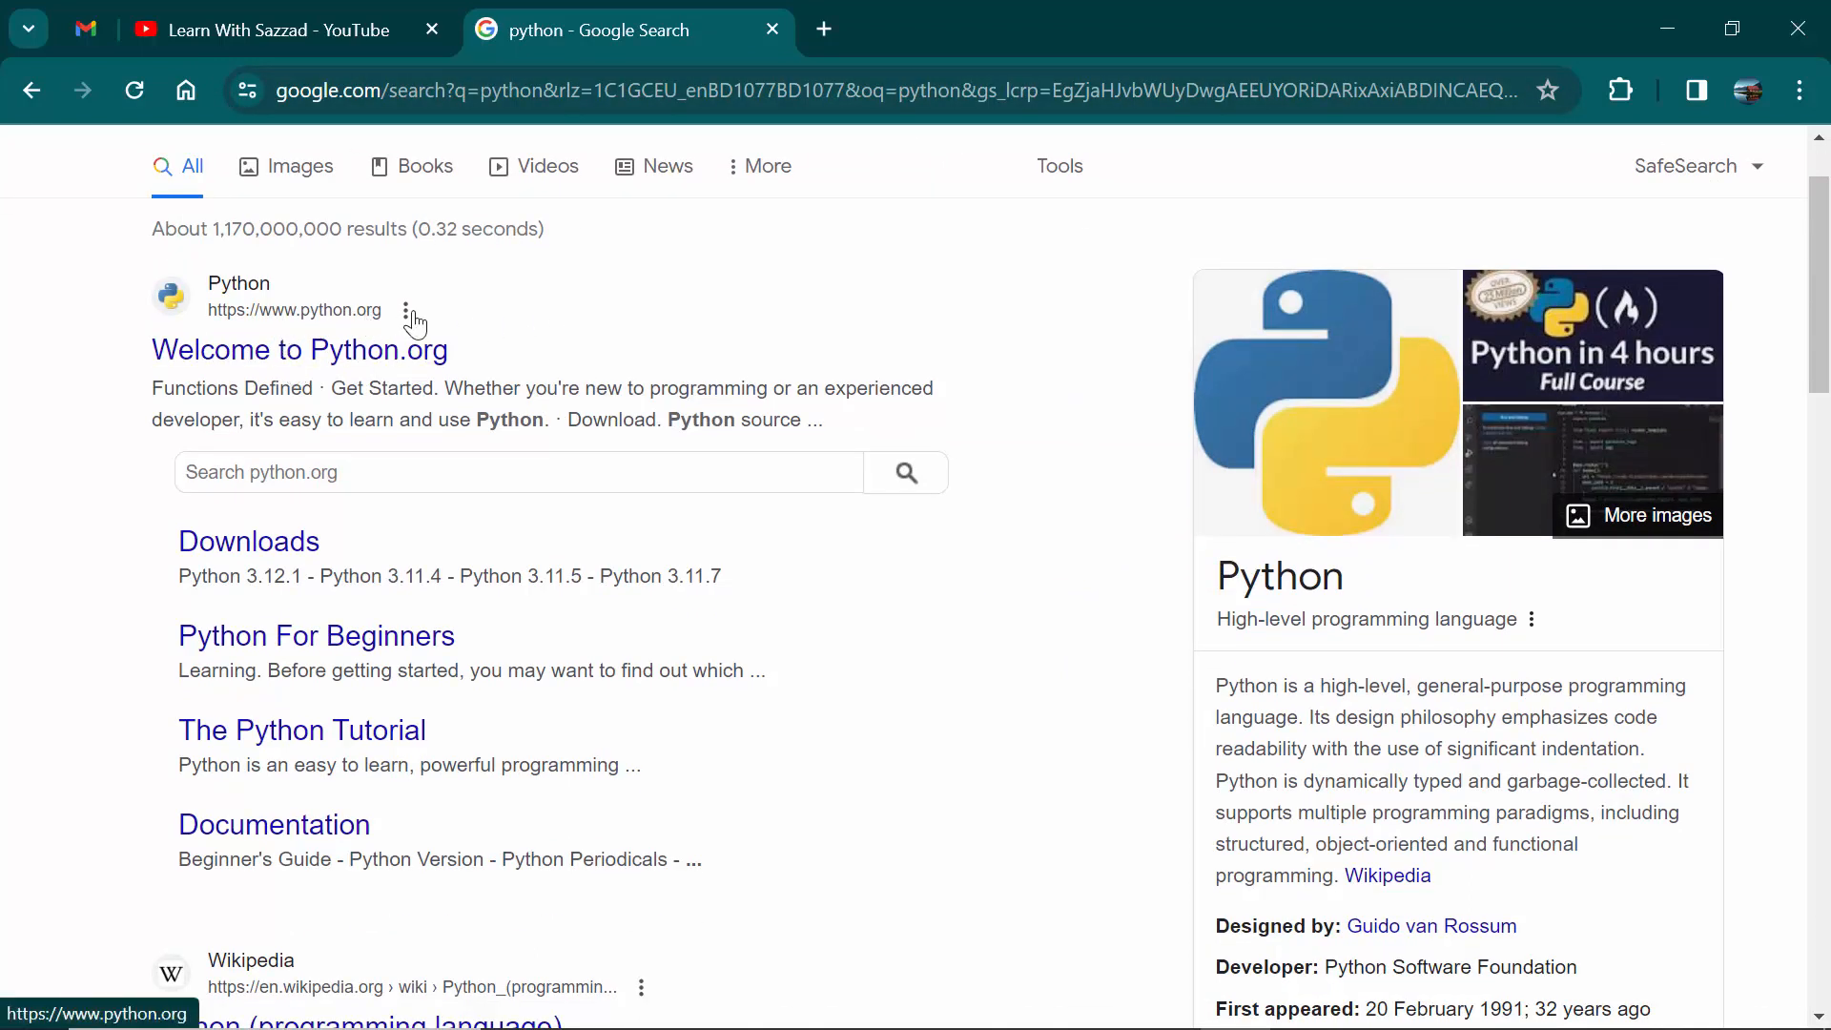
left_click(376, 363)
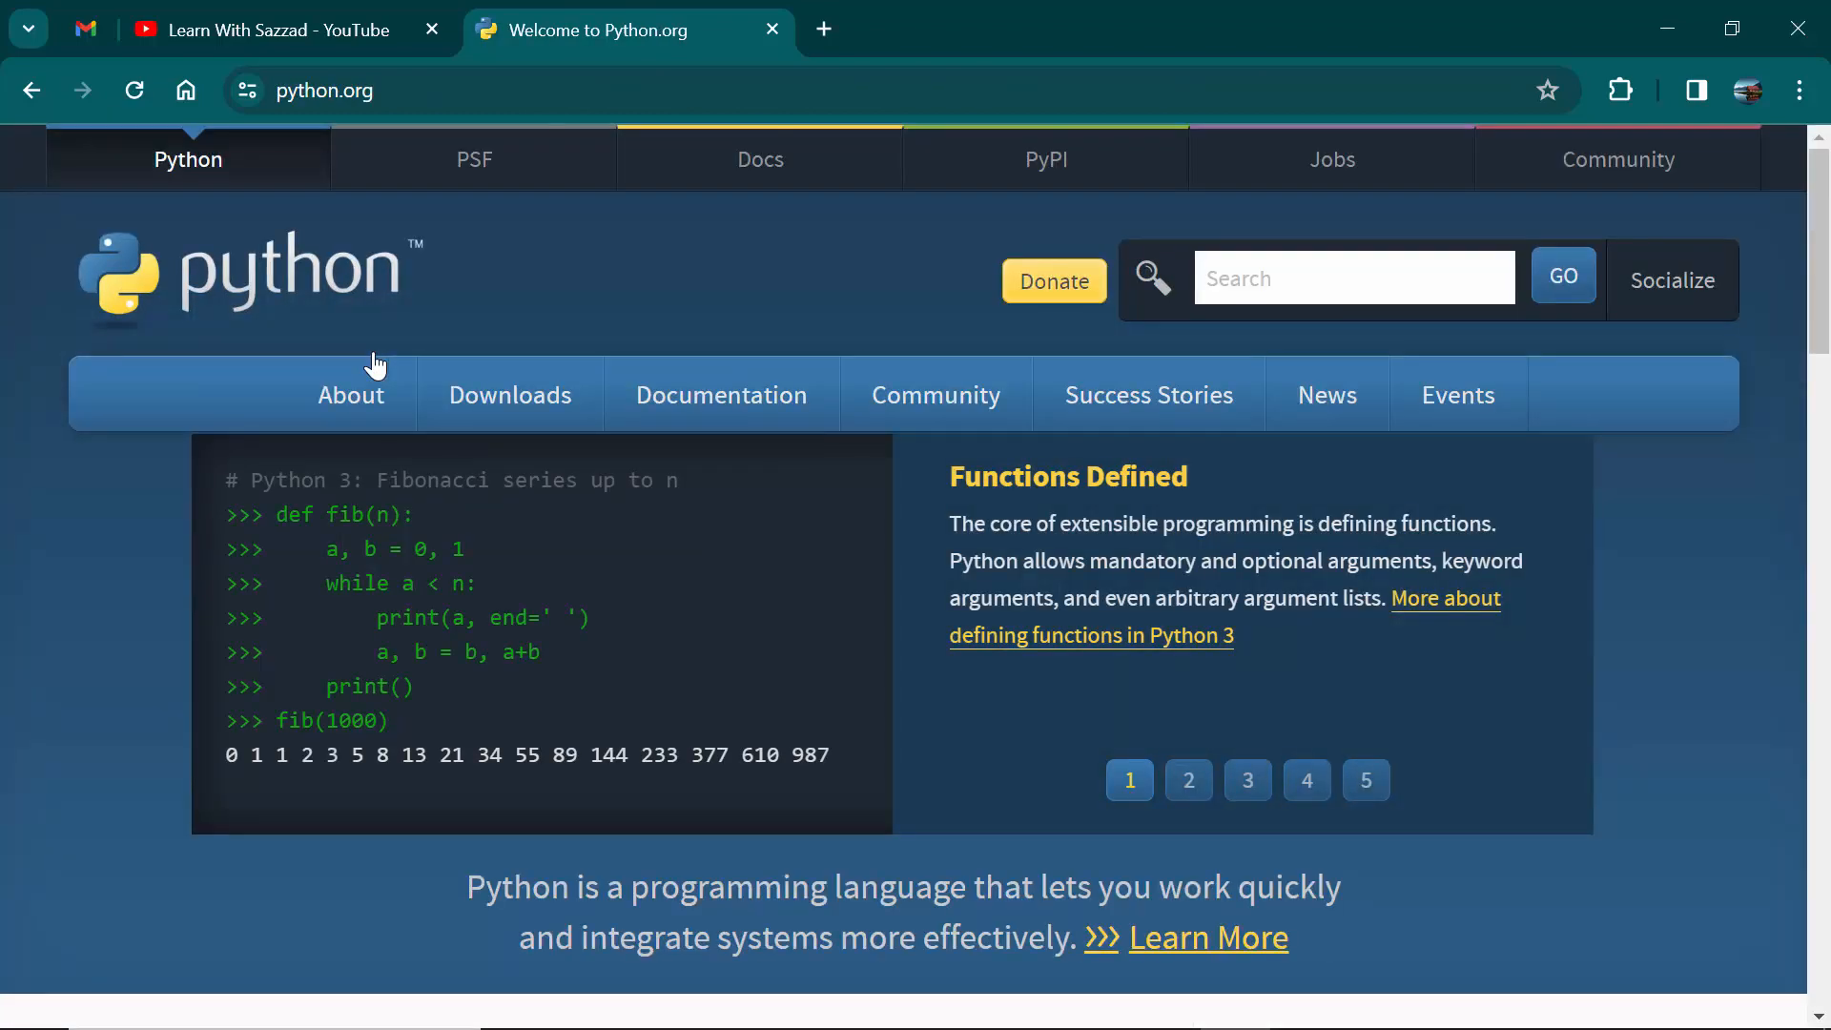
Download the Python 3.12.1 installer for Windows and show the recent download history
mouse_move(461, 395)
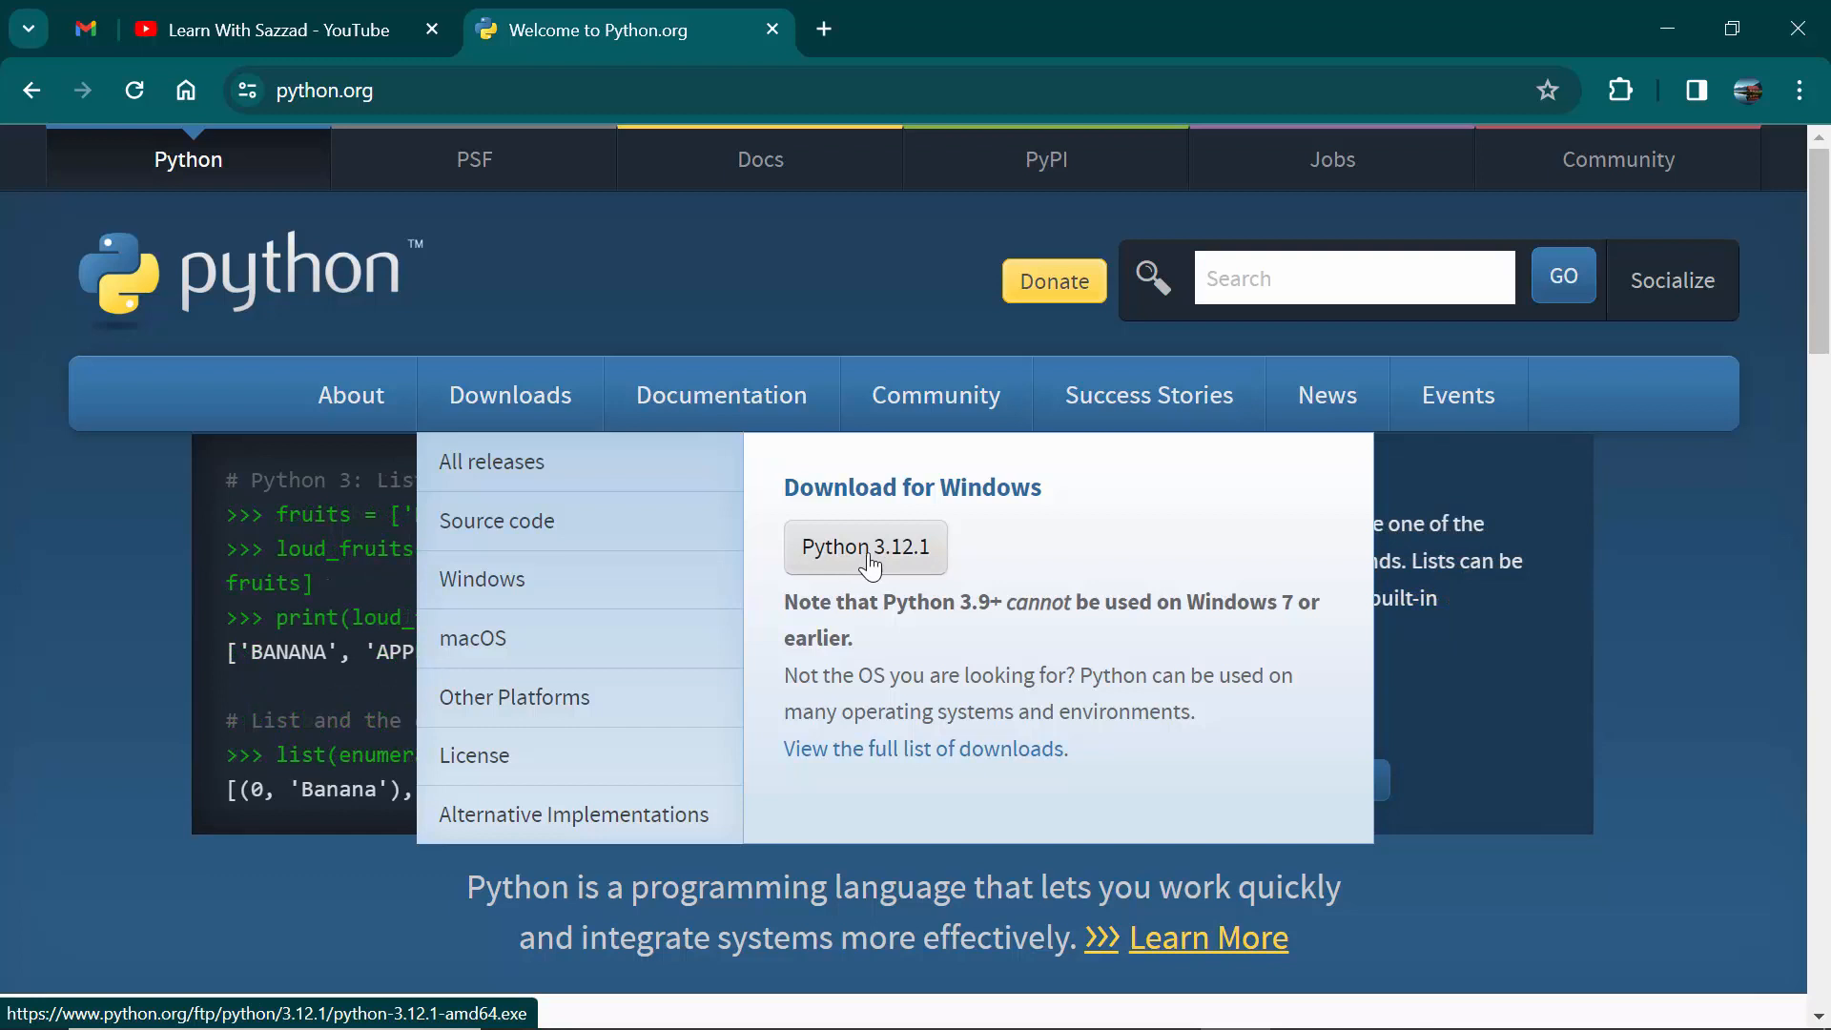
left_click(896, 565)
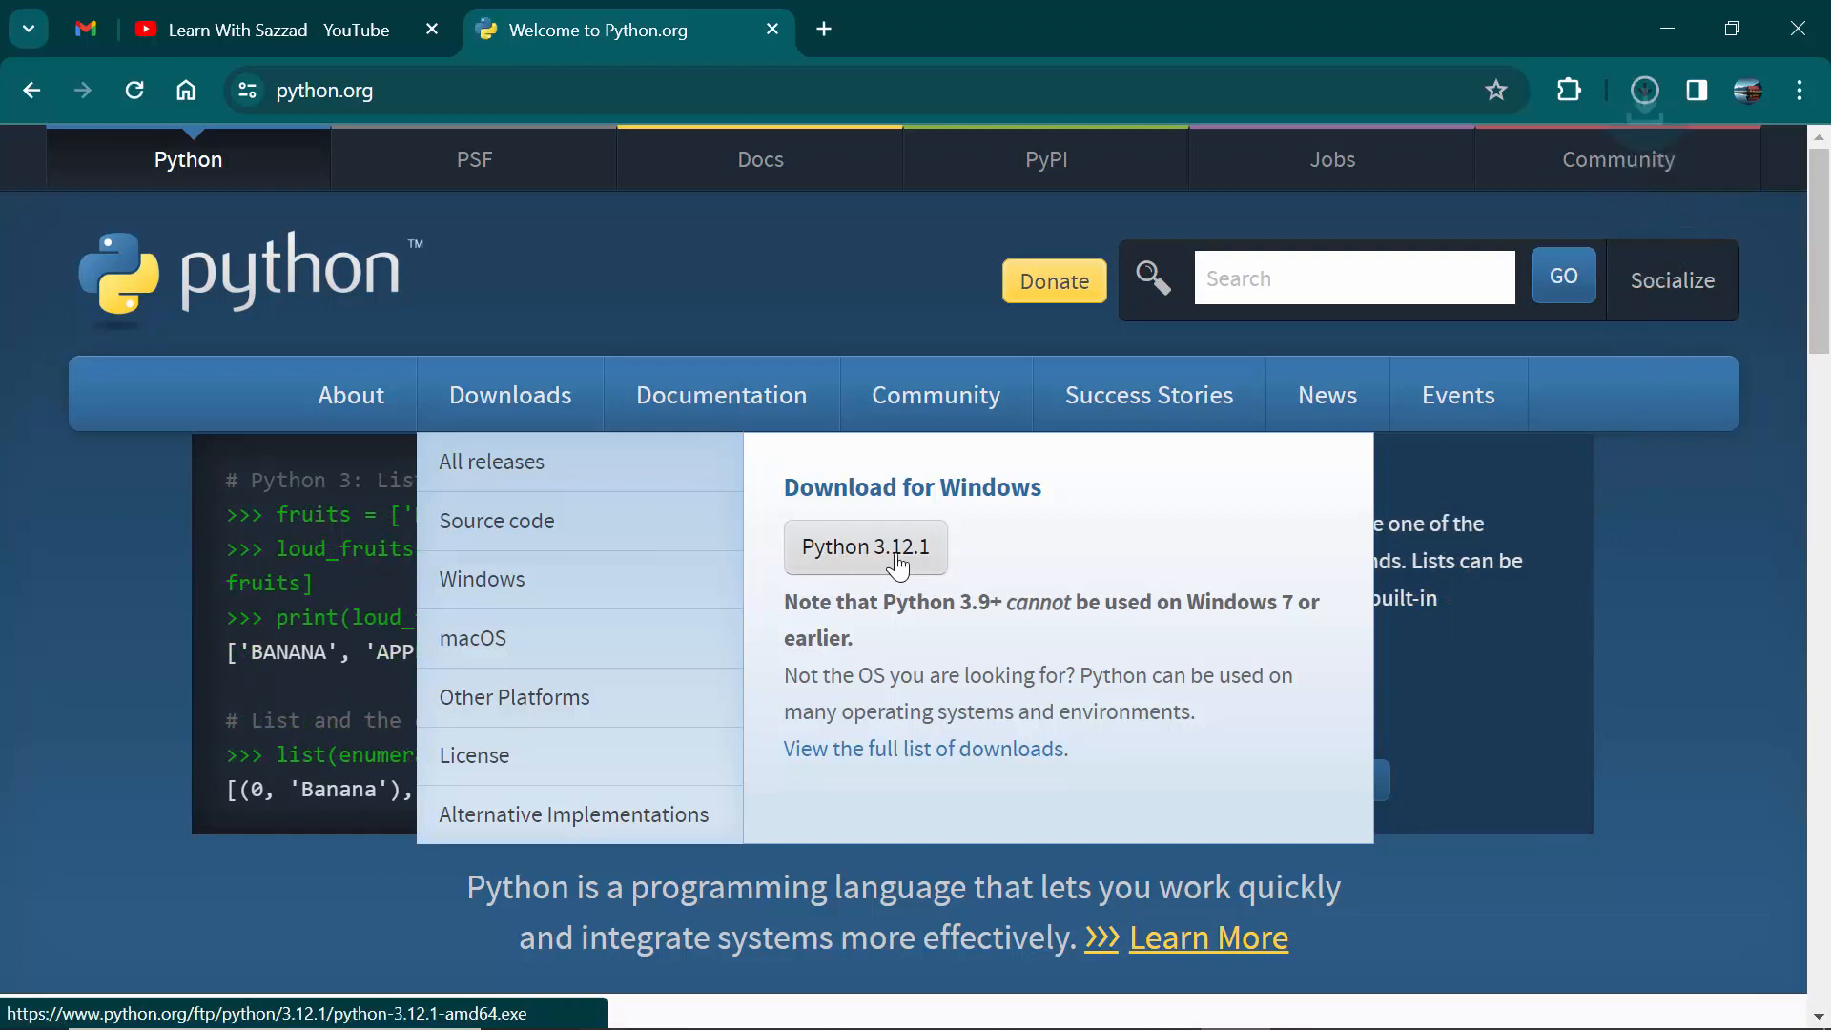
left_click(1643, 93)
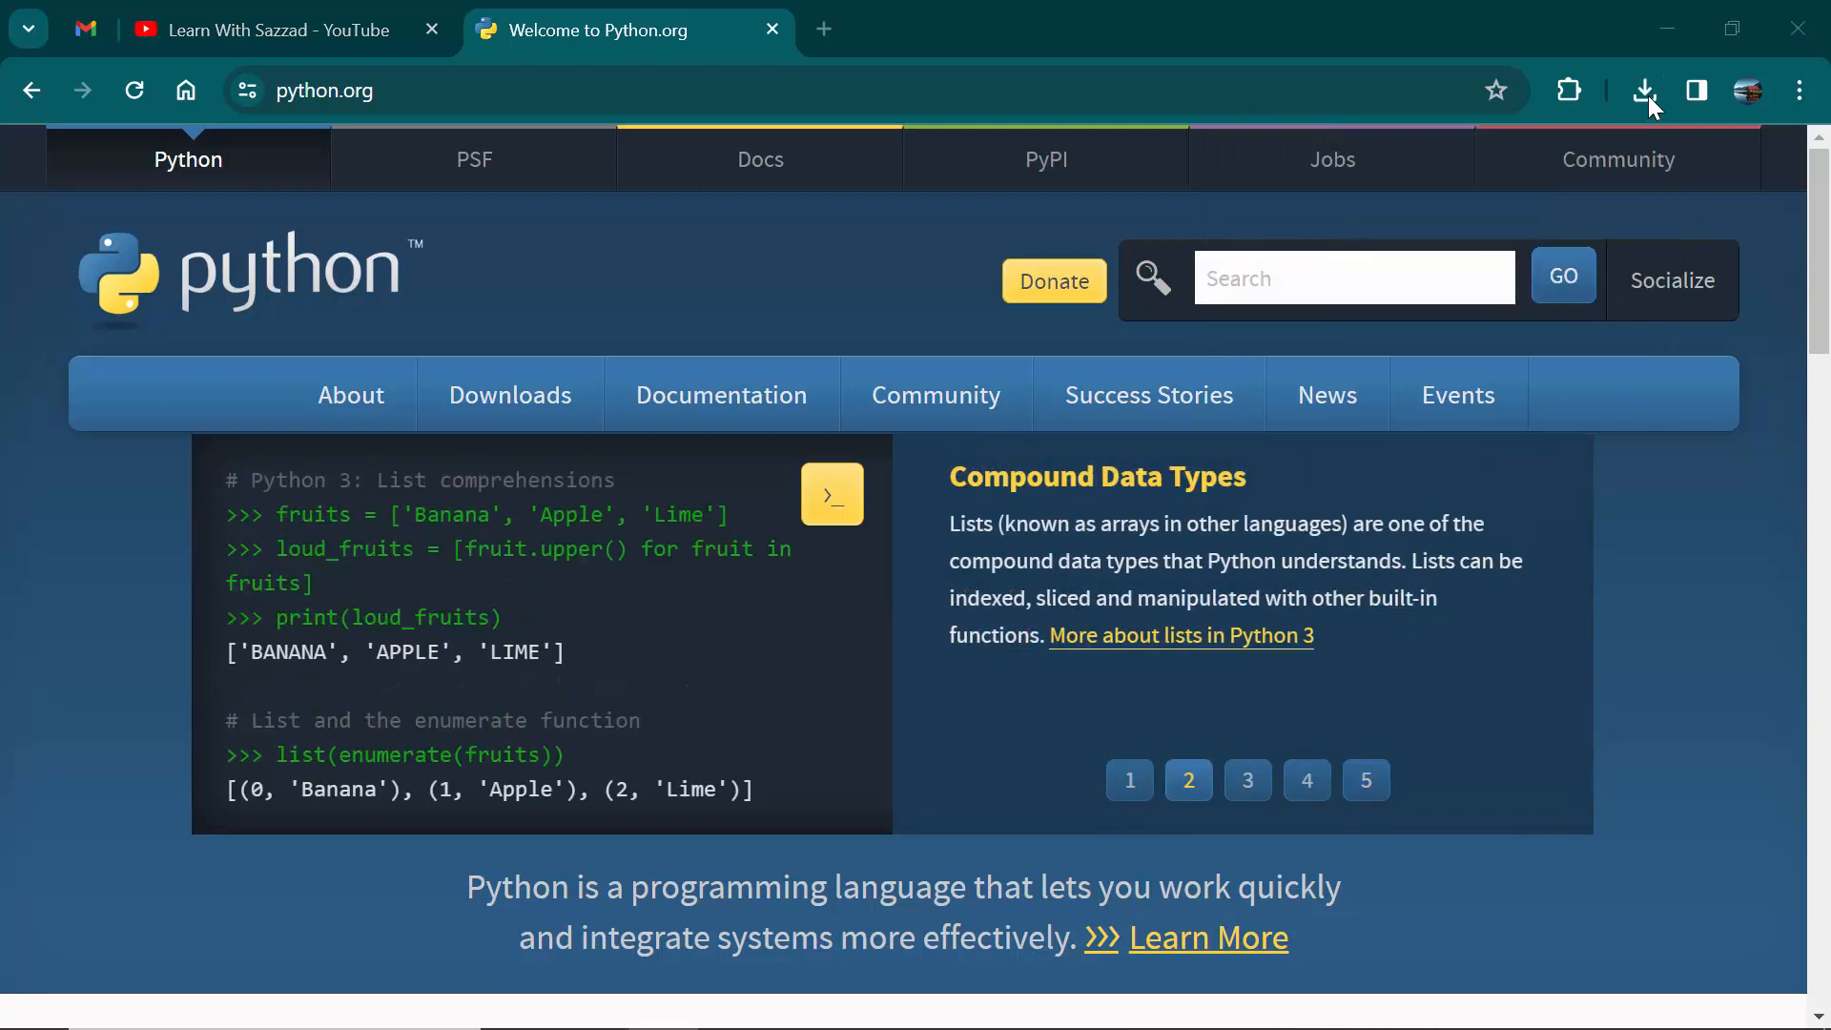
left_click(1646, 91)
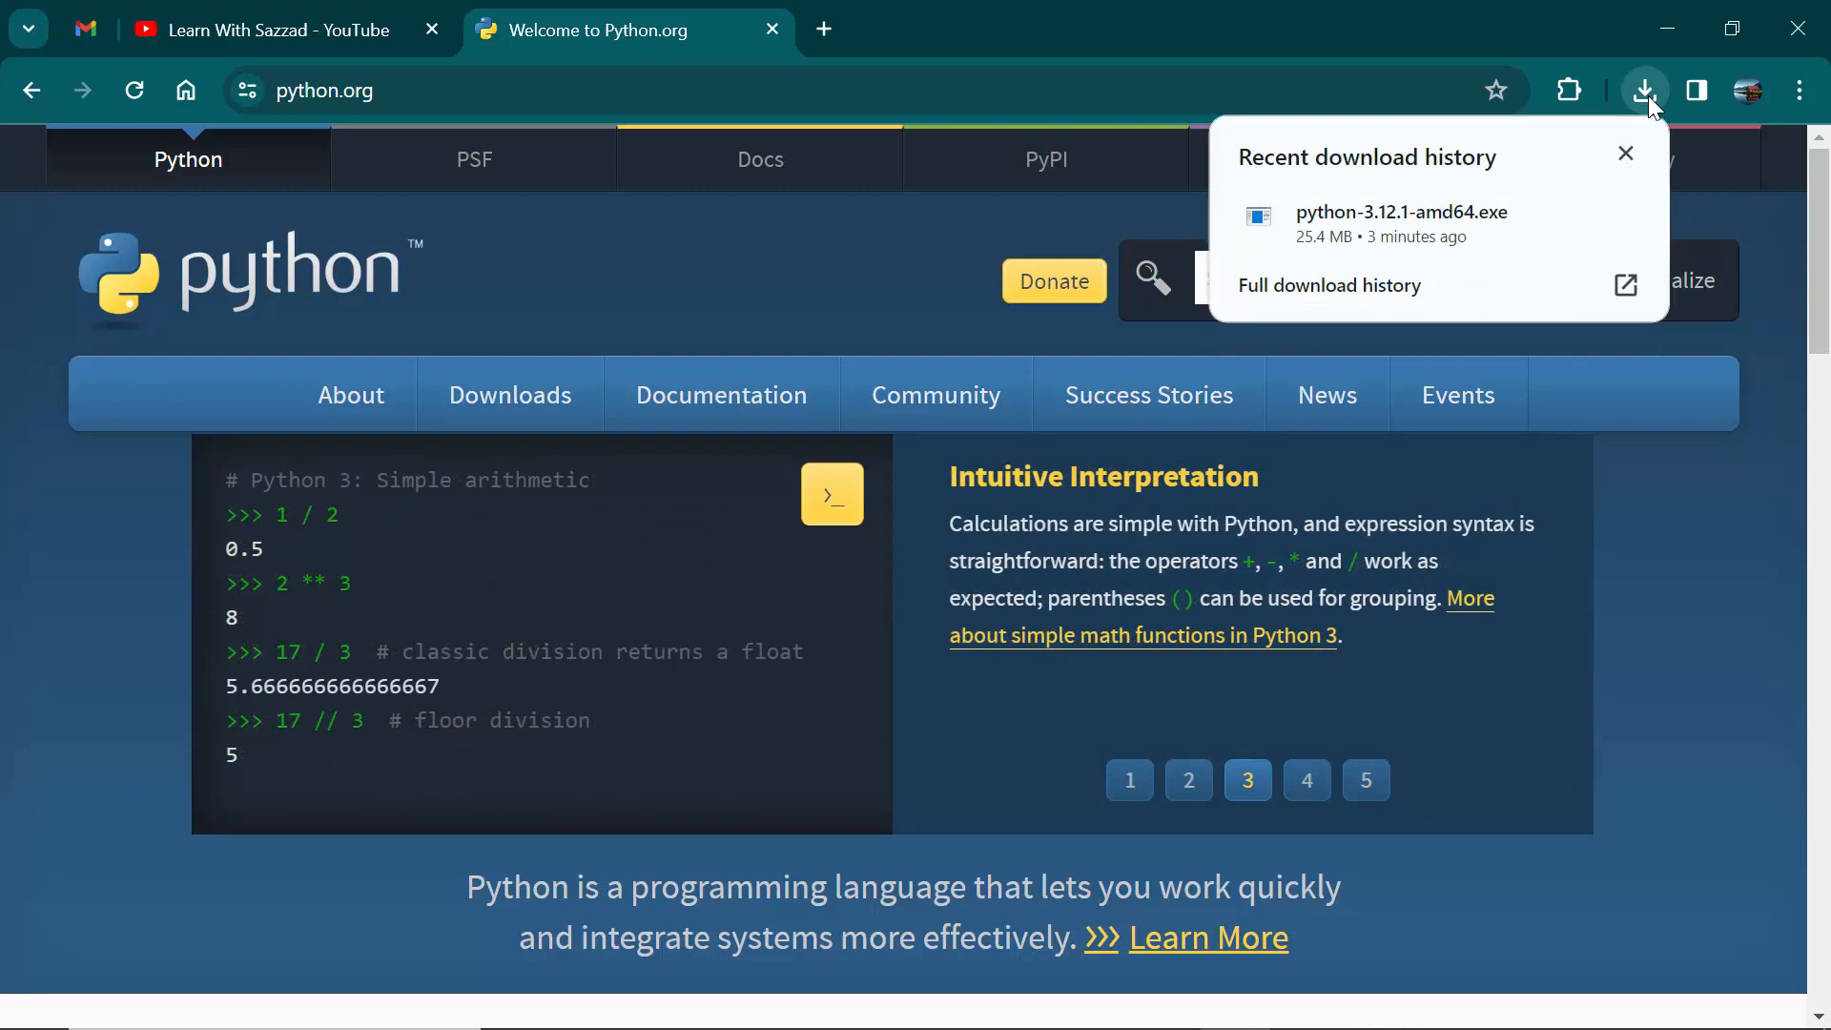
Switch to File Explorer and launch python-3.12.1-amd64.exe from the Downloads folder
left_click(879, 1011)
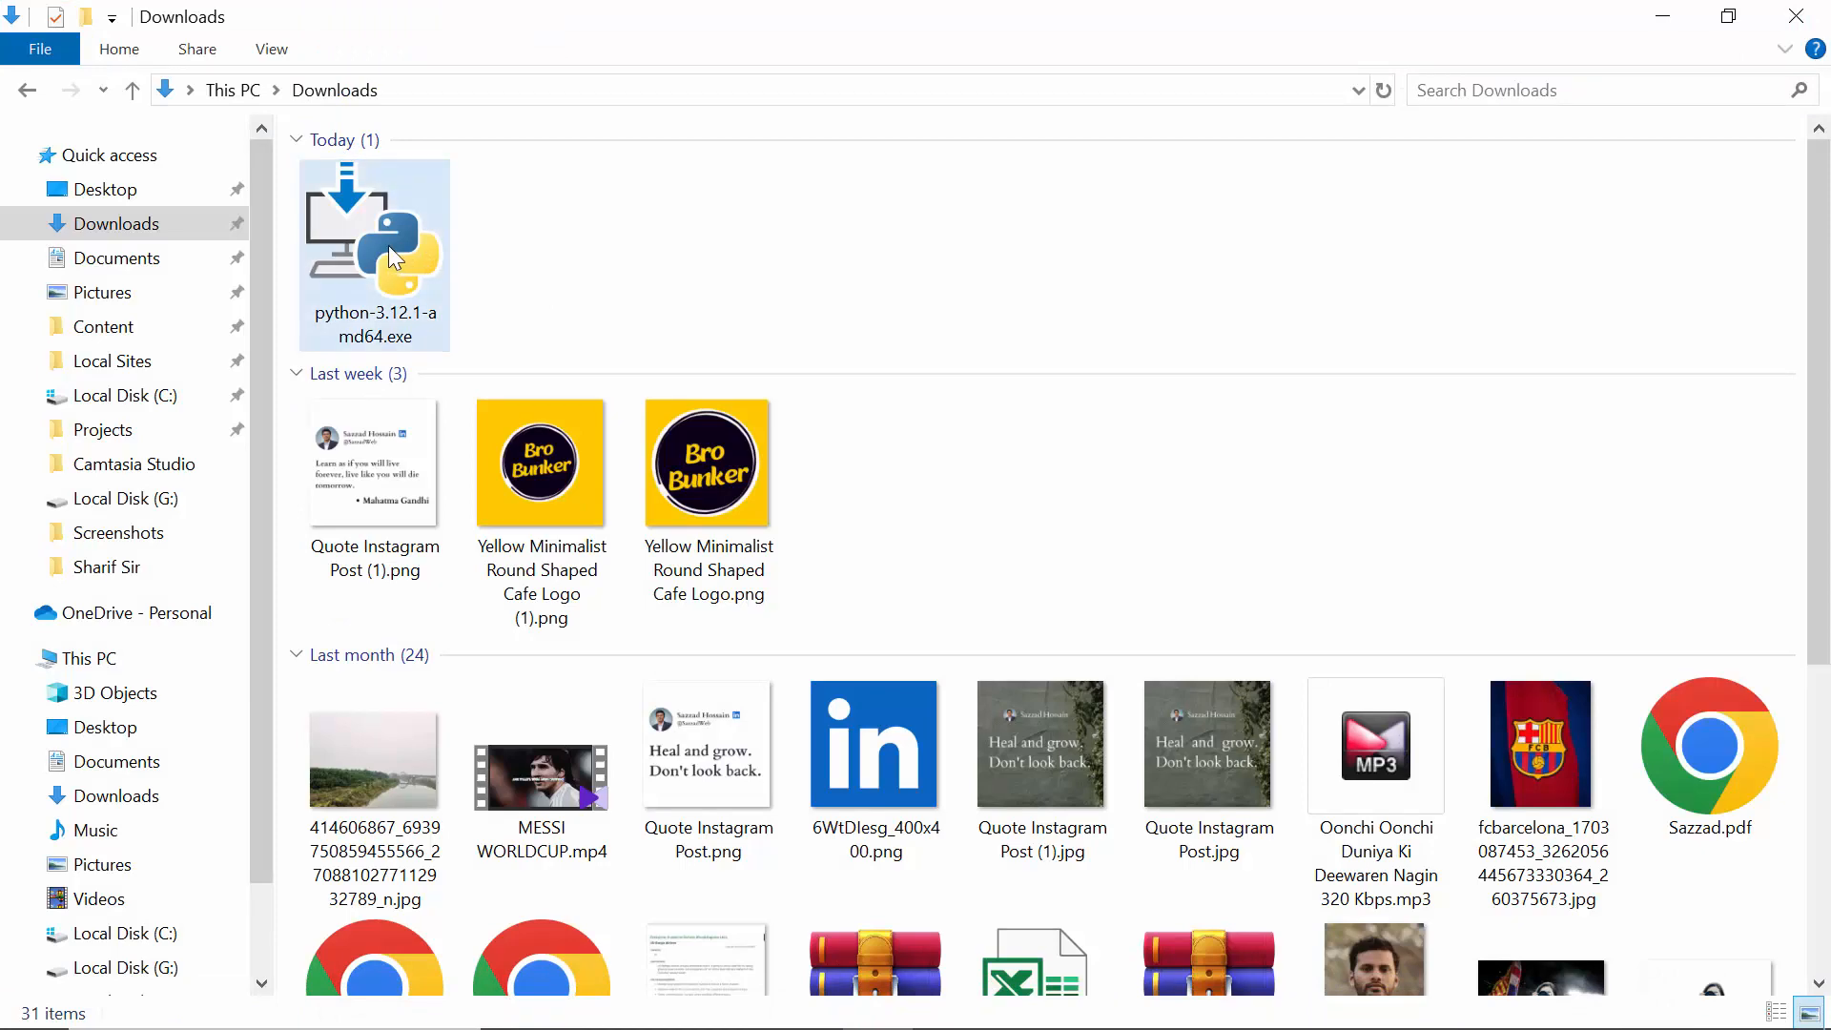
left_click(387, 245)
right_click(387, 245)
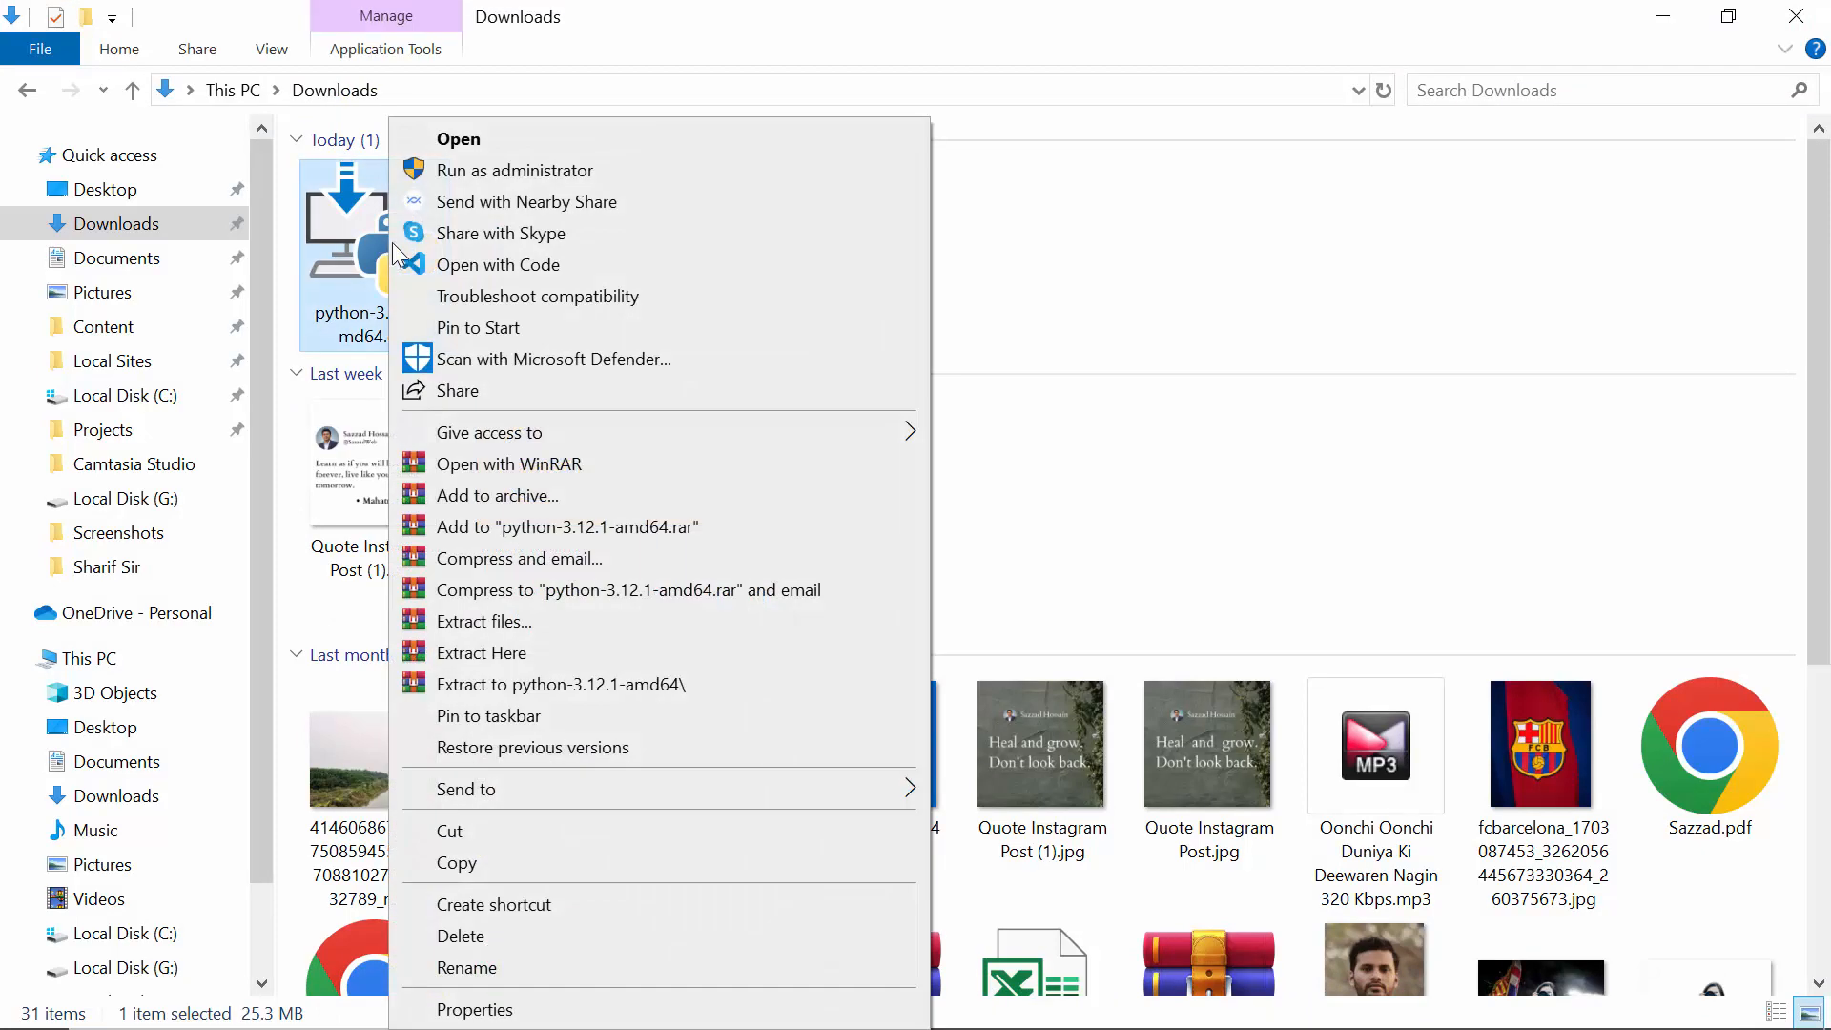
left_click(508, 135)
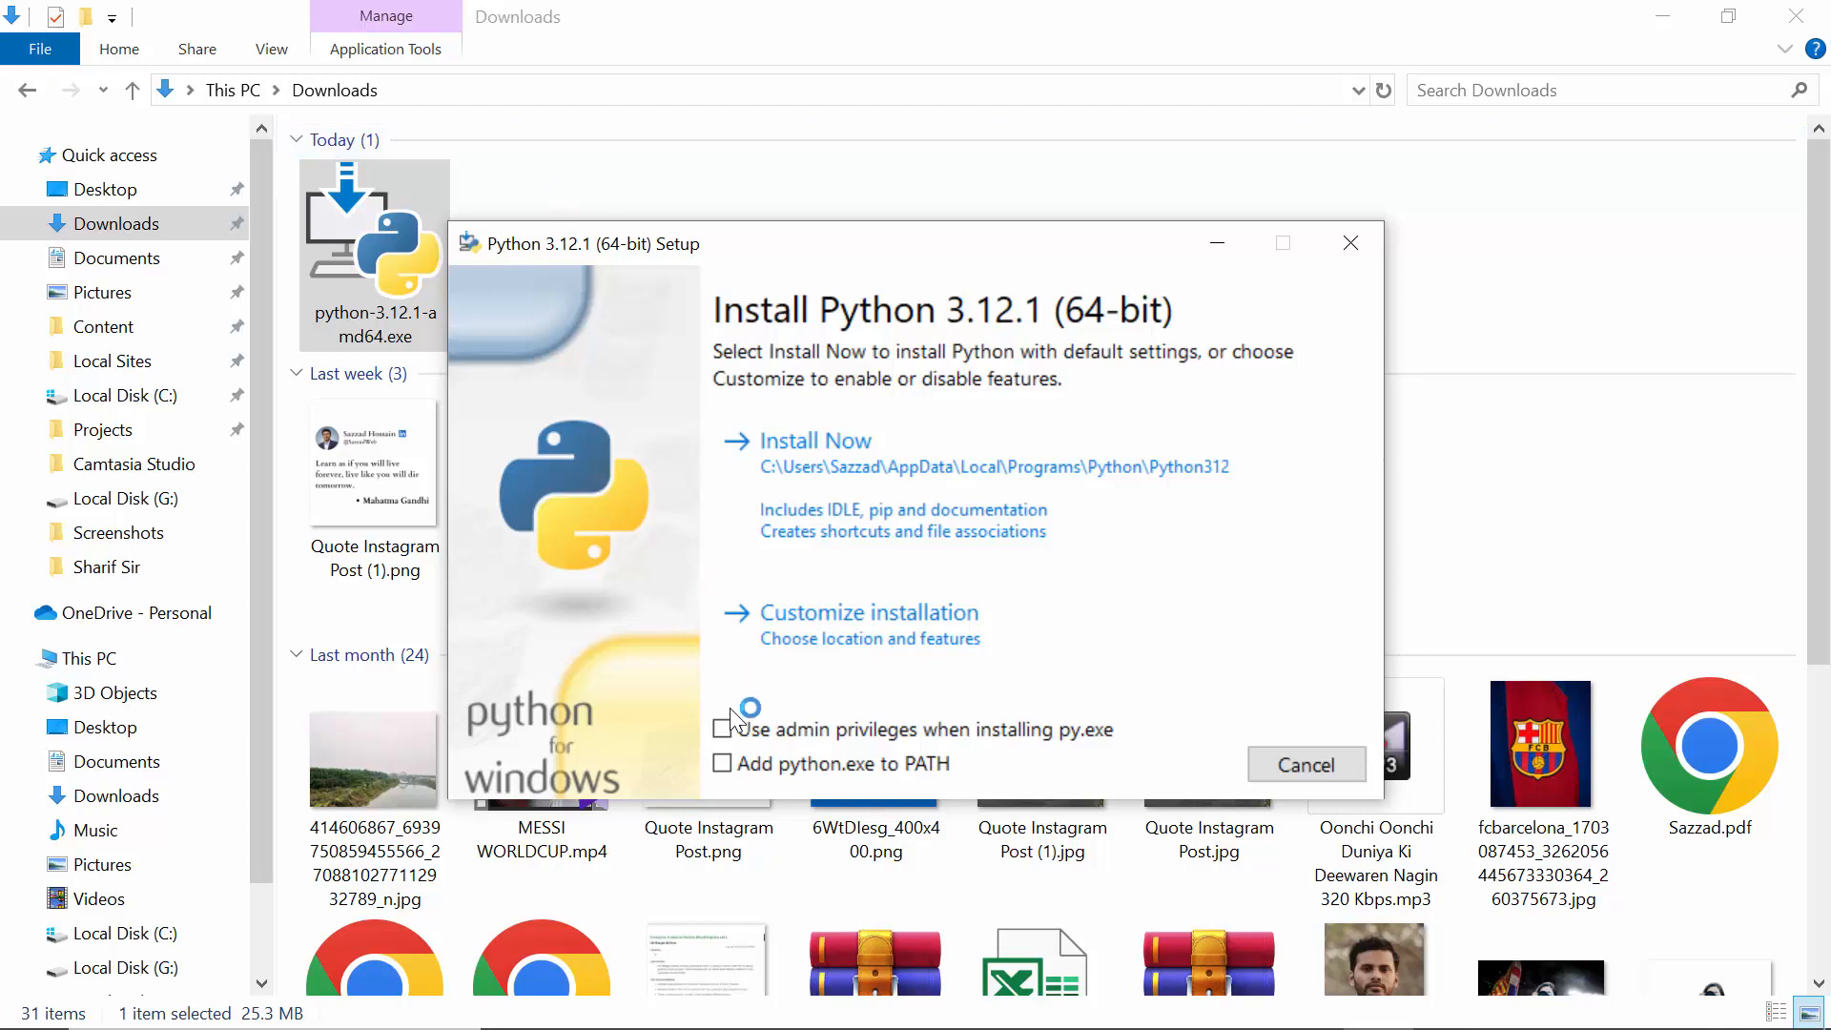
Enable adding python.exe to PATH and admin privileges for installing py.exe, and choose the customized installation
left_click(722, 764)
left_click(723, 730)
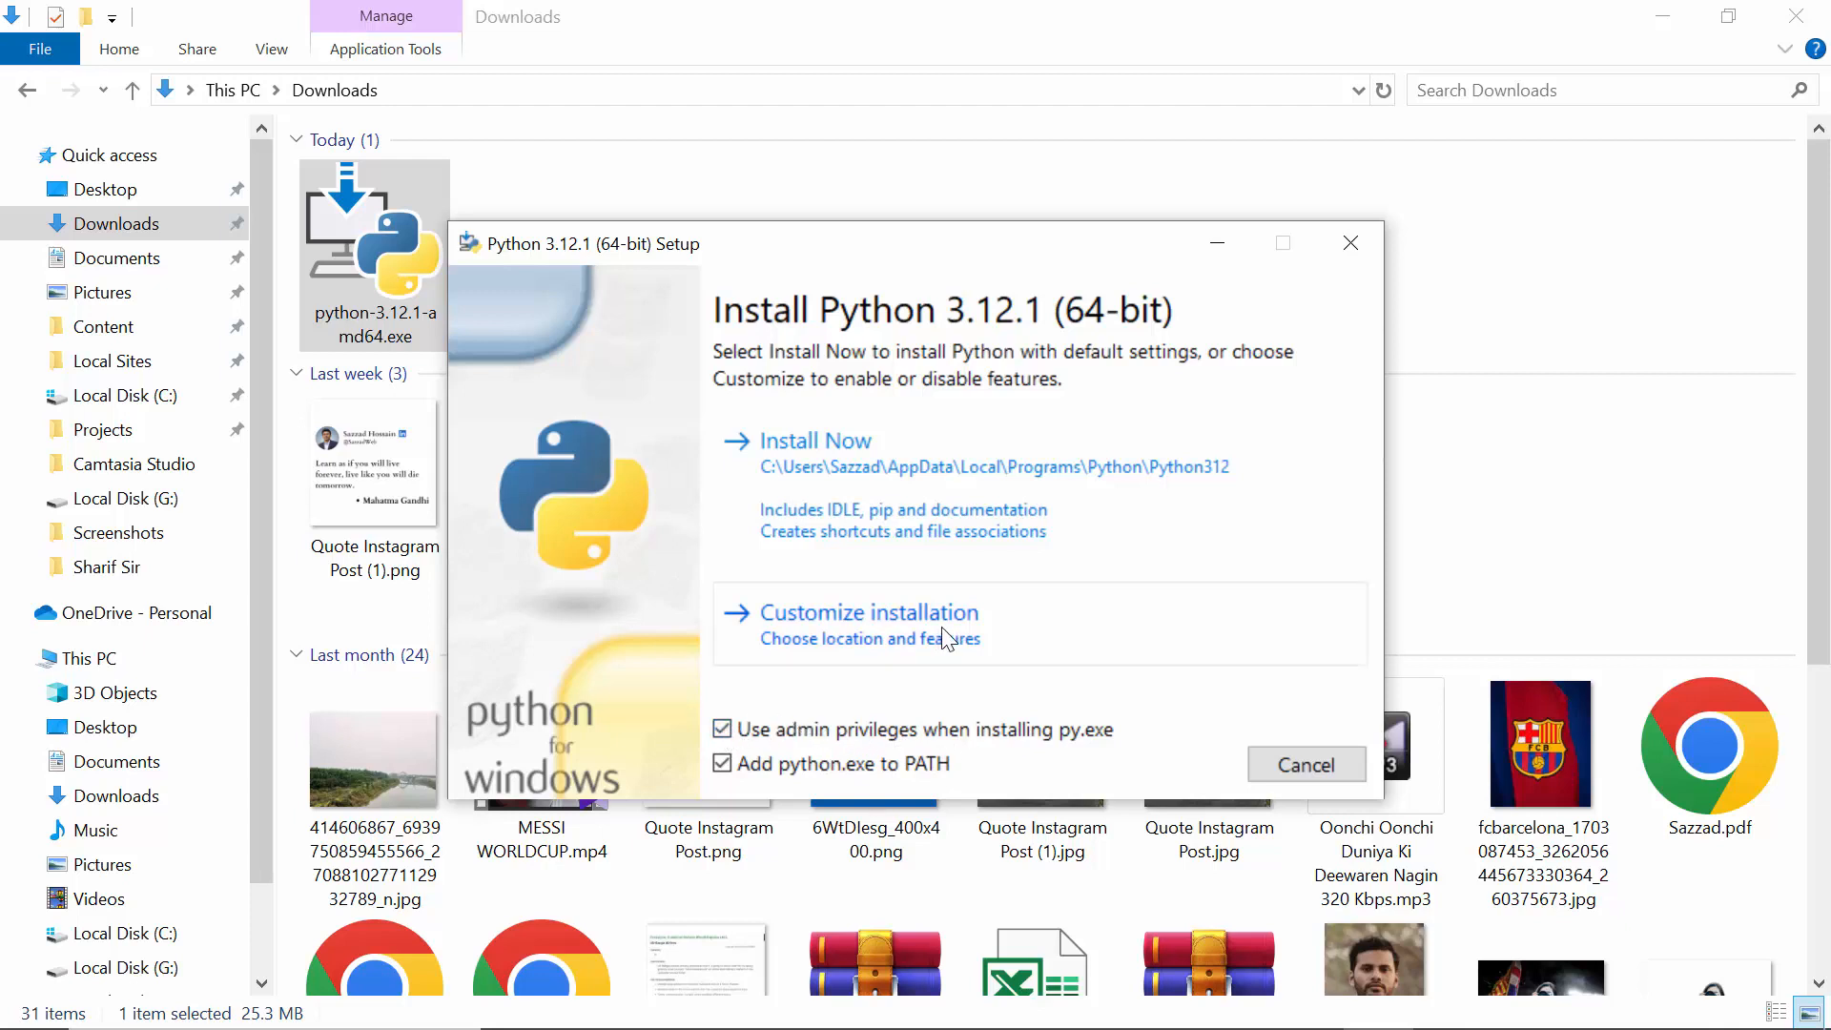
left_click(970, 639)
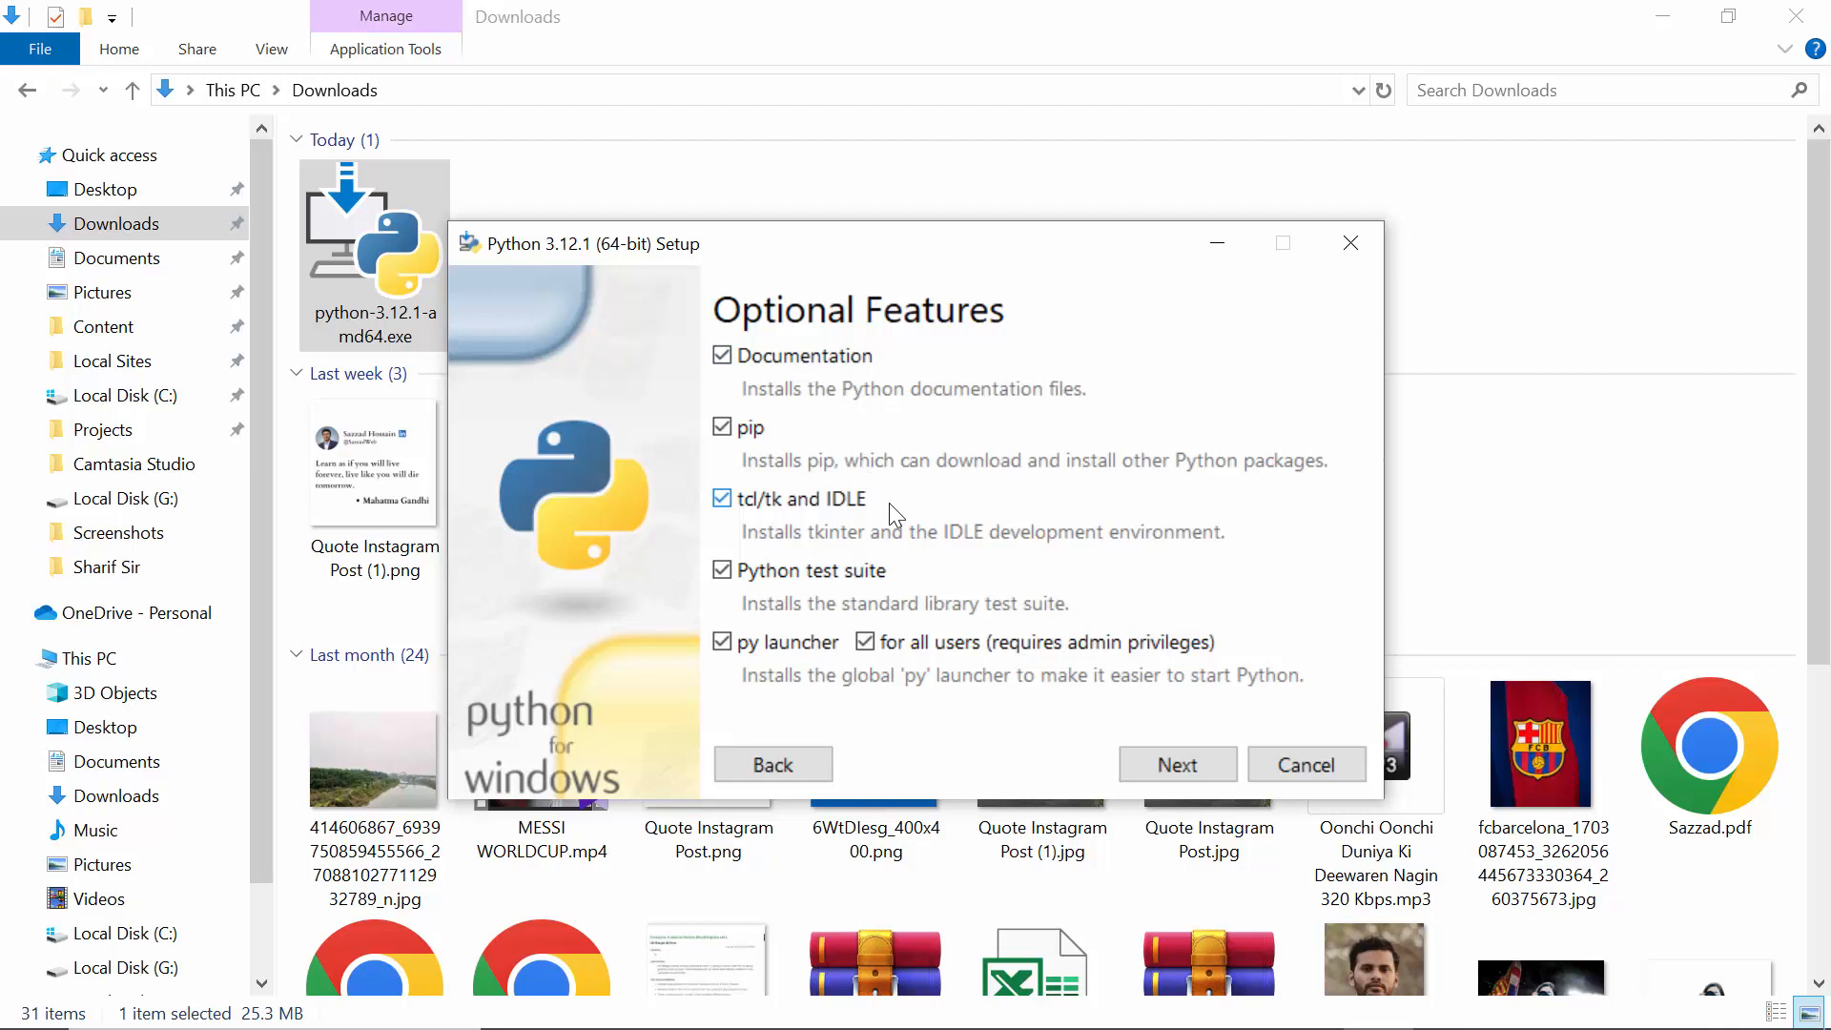
Accept the optional features, enable installing Python 3.12 for all users, and start the installation
left_click(1179, 768)
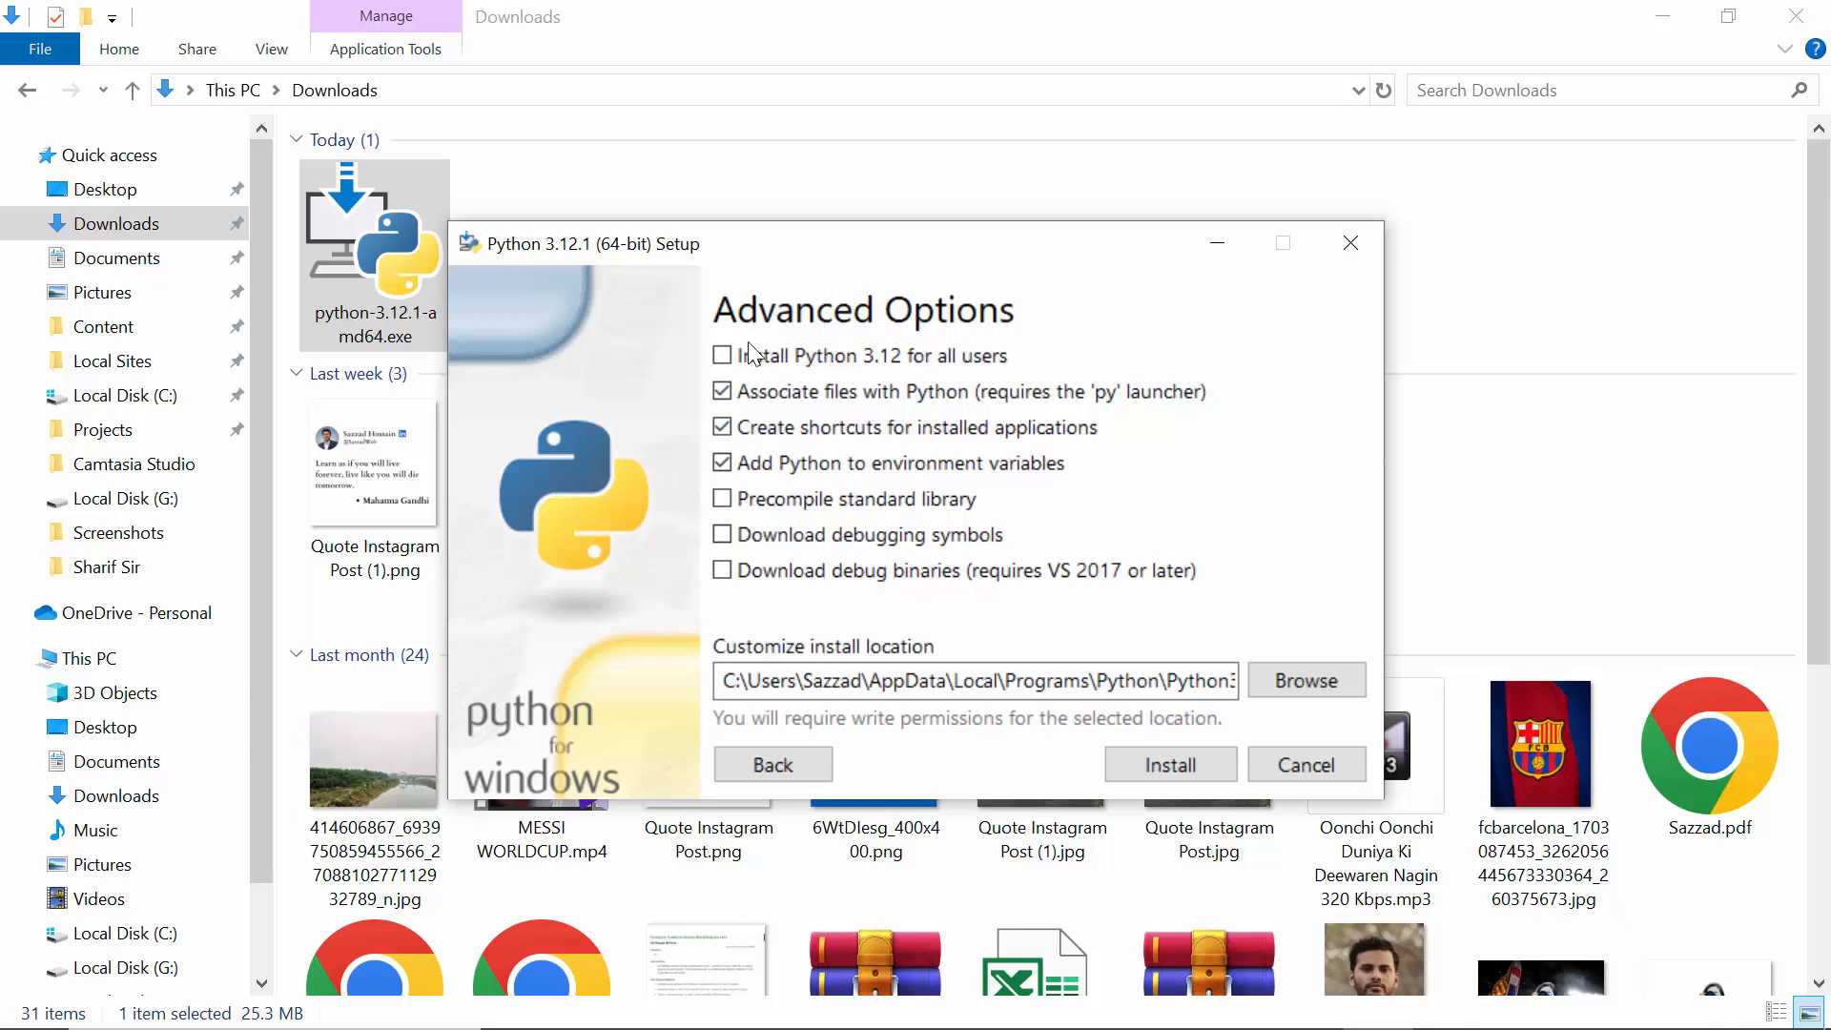
left_click(721, 356)
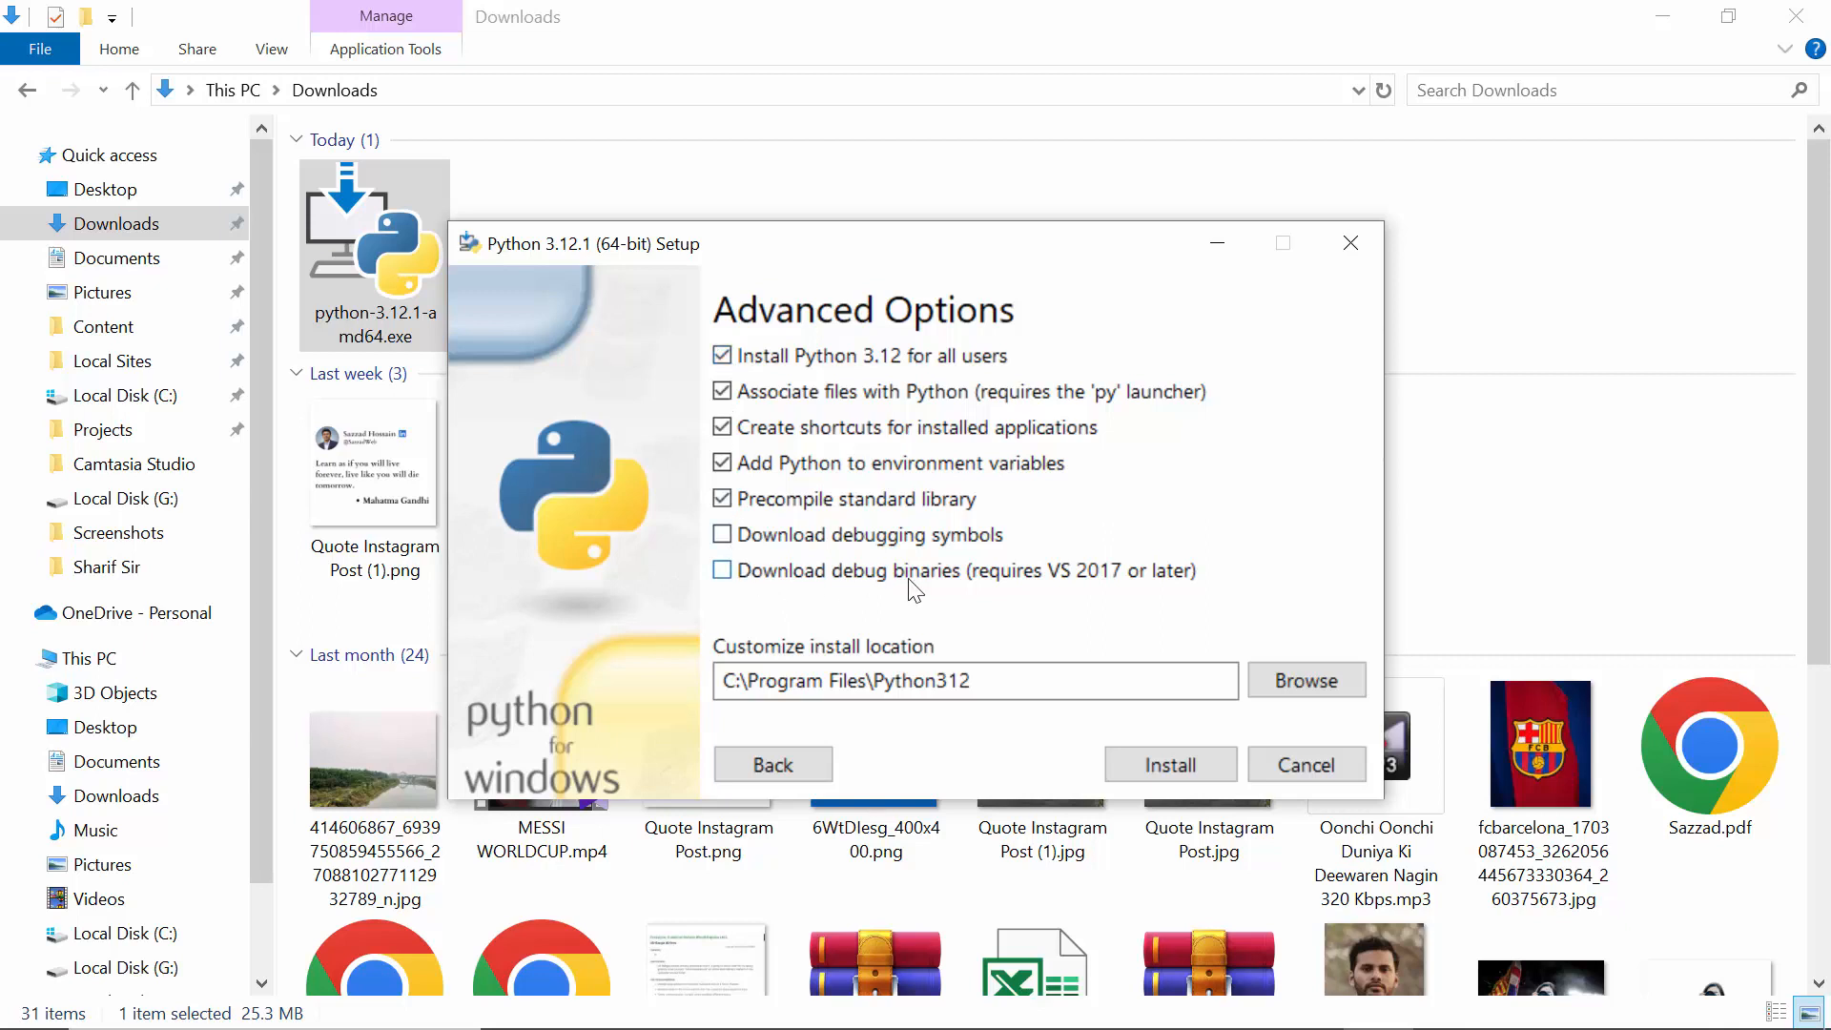
left_click(1150, 761)
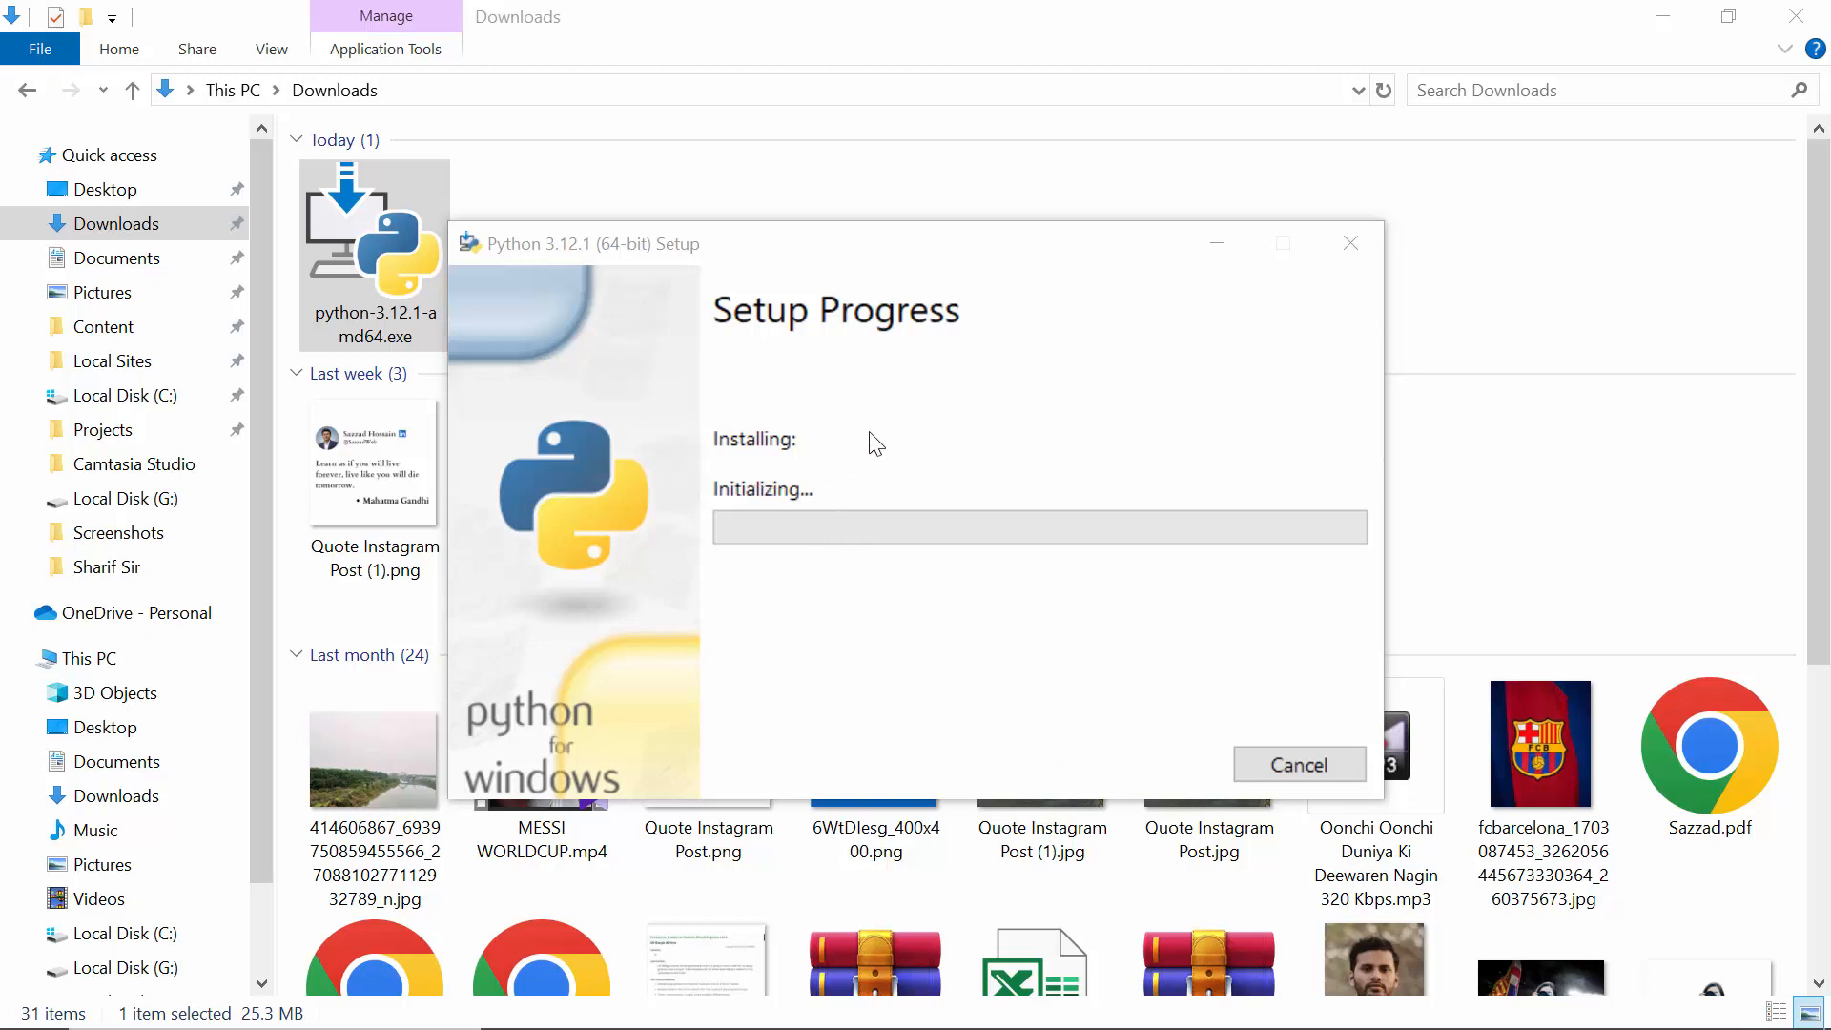
Minimize the open windows behind the installer and close the Python setup once installation finishes
left_click(1685, 21)
left_click(1688, 29)
left_click(1686, 29)
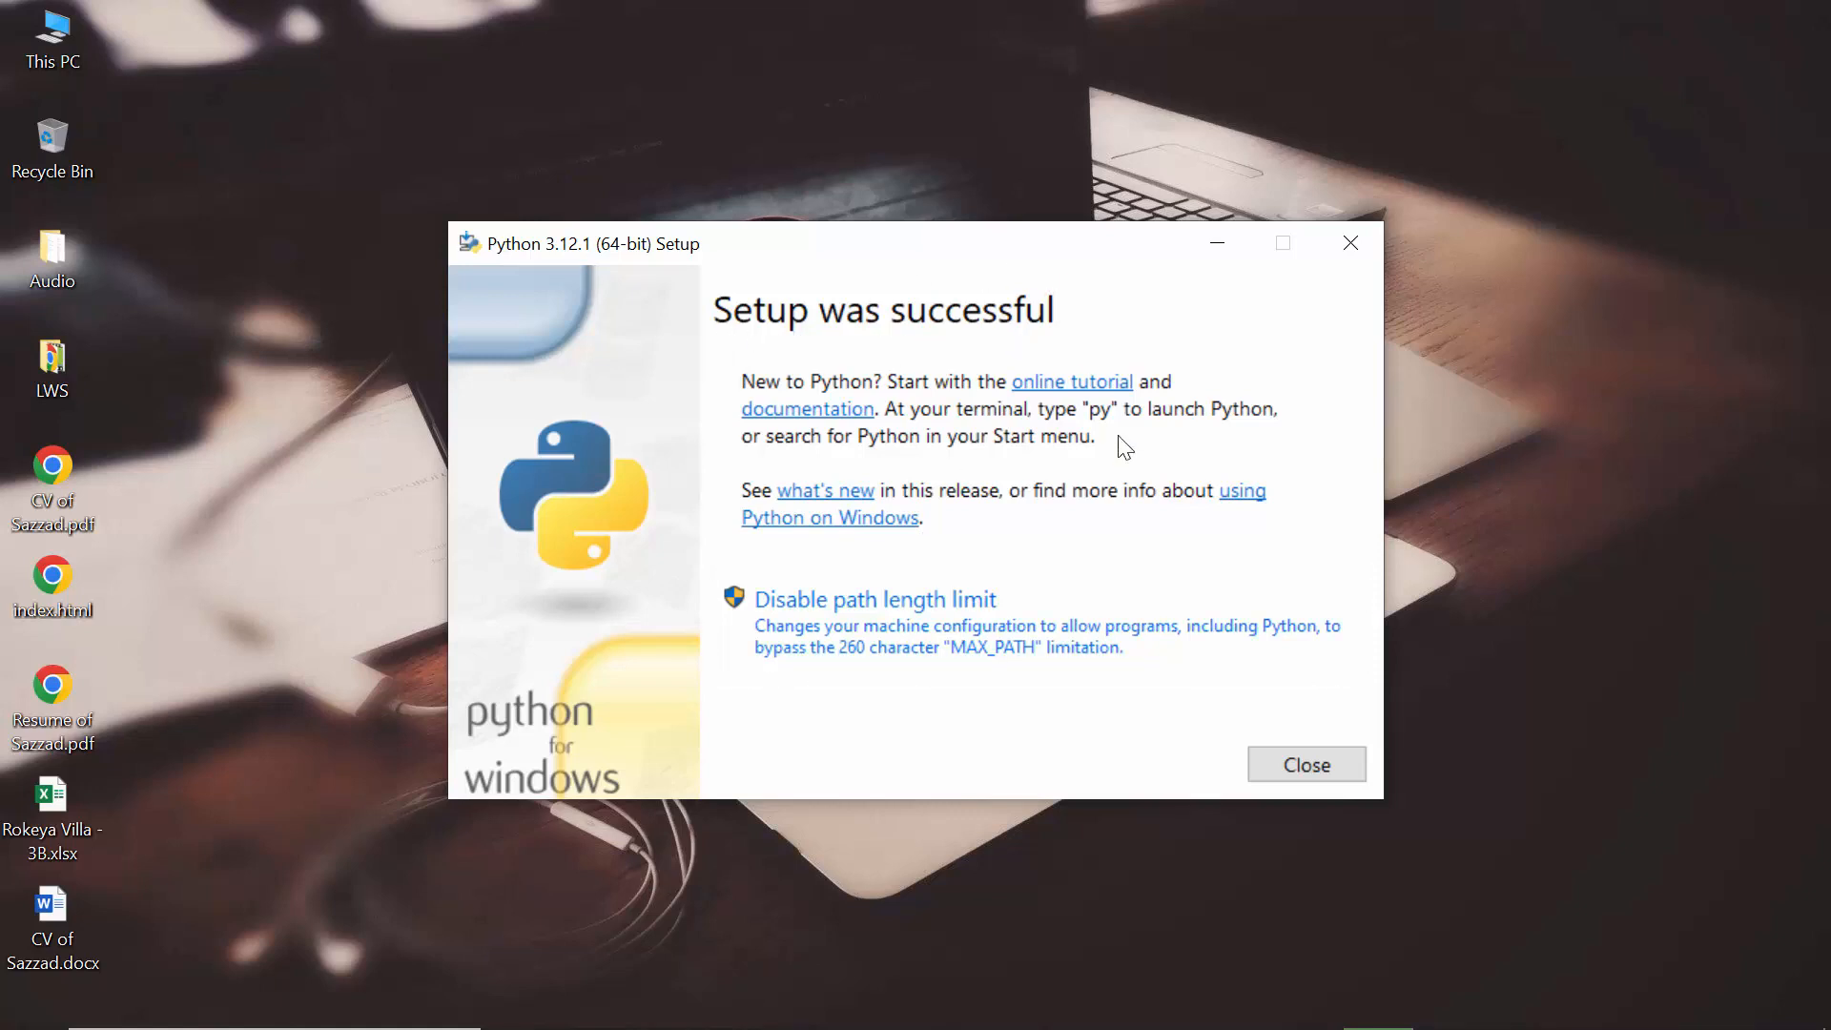
left_click(1293, 752)
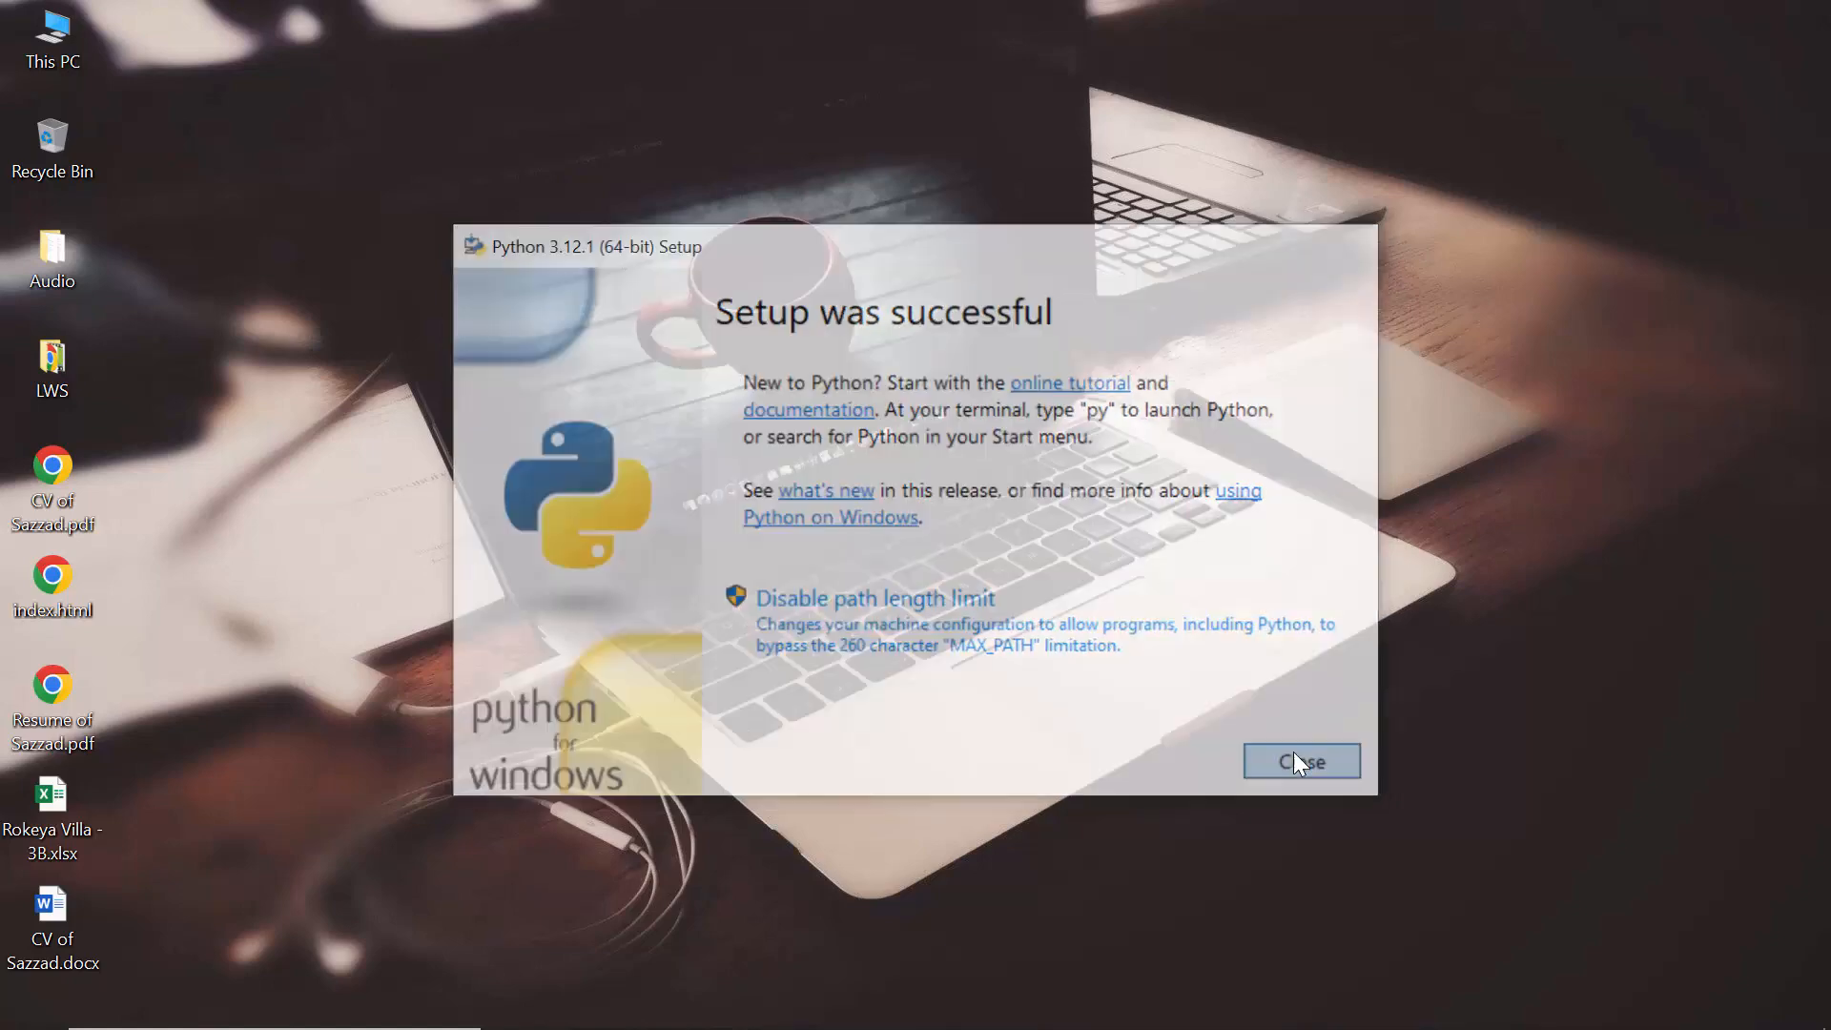
Open Command Prompt as administrator and maximize its window
left_click(263, 1017)
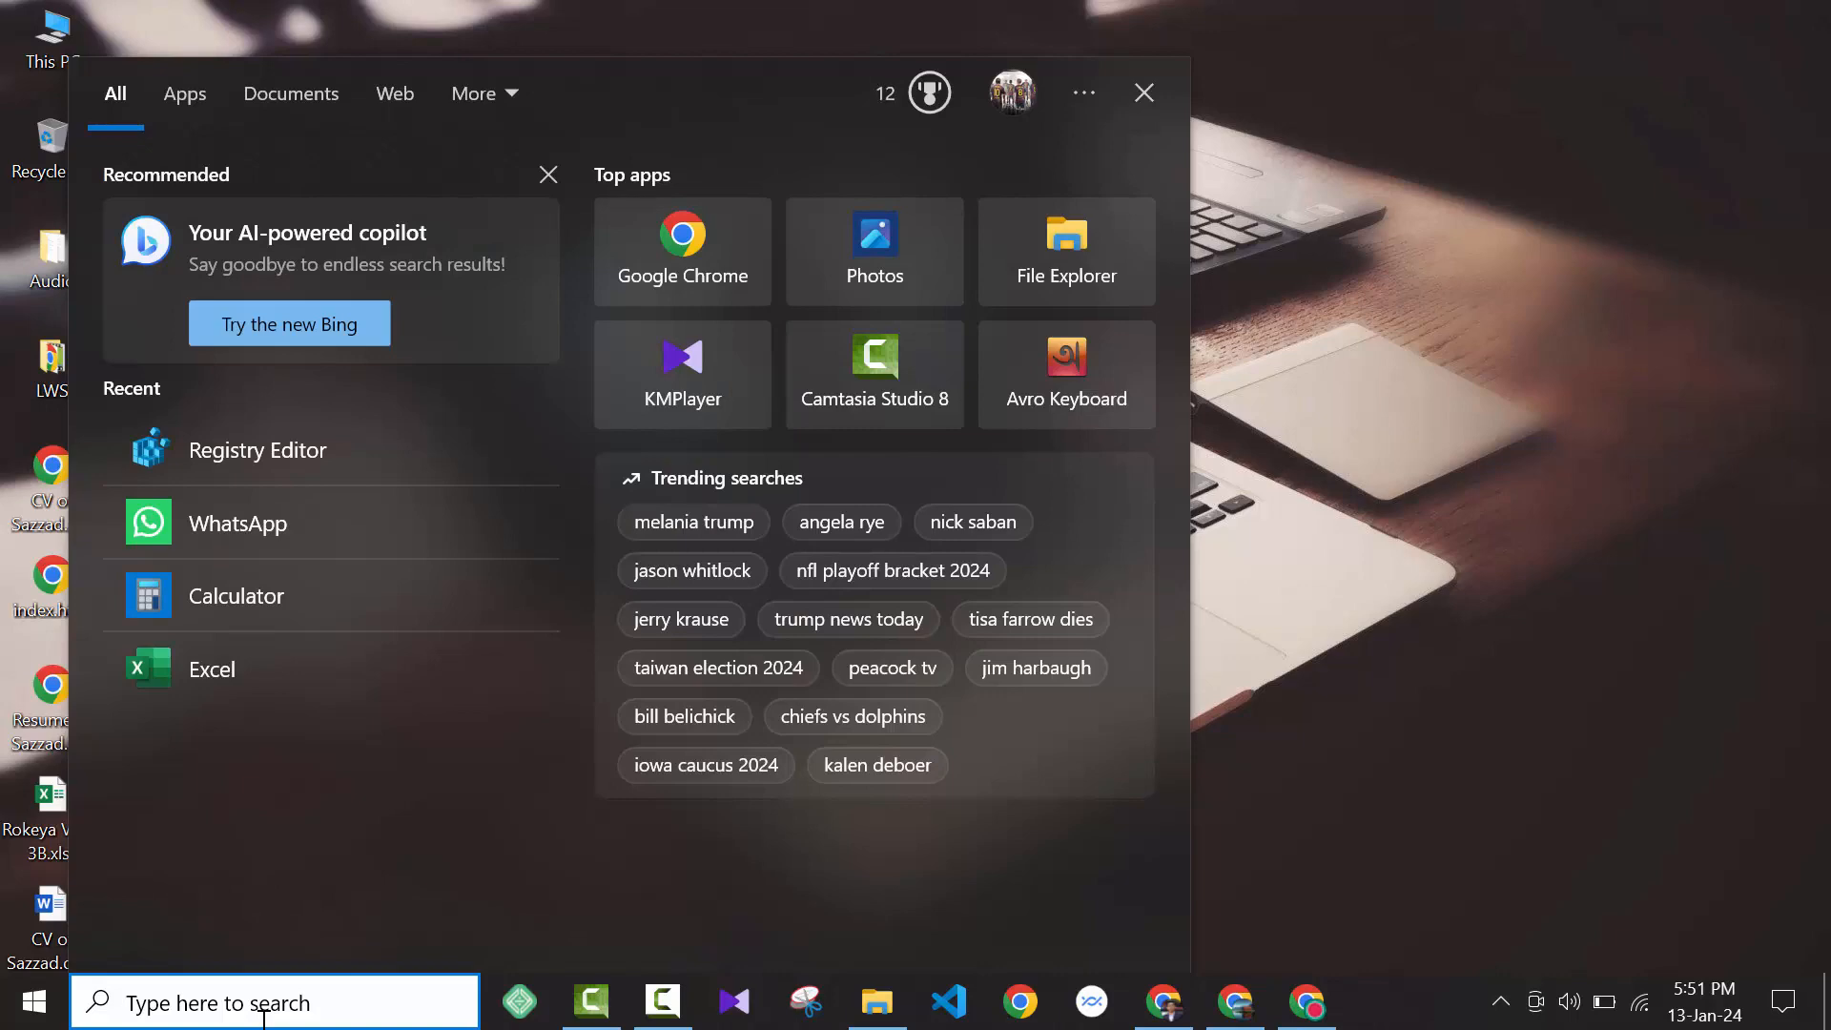
type("cmd")
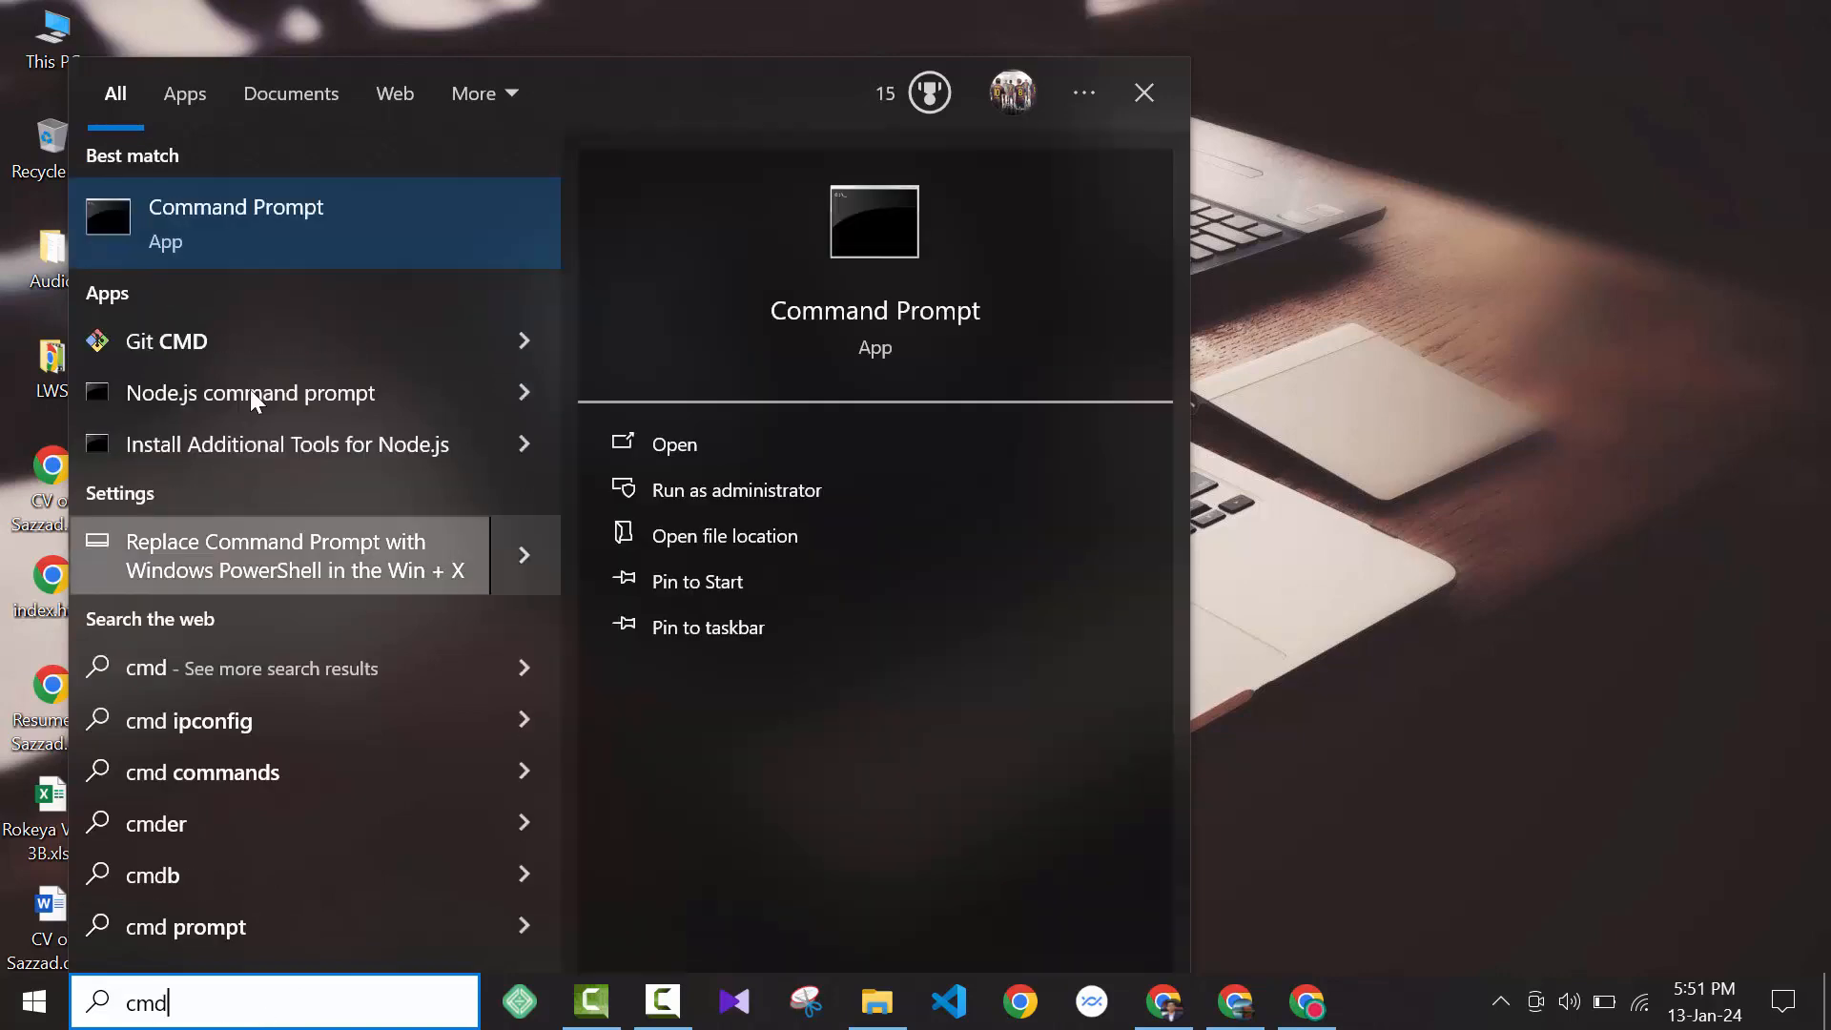
left_click(372, 221, "ctrl+shift")
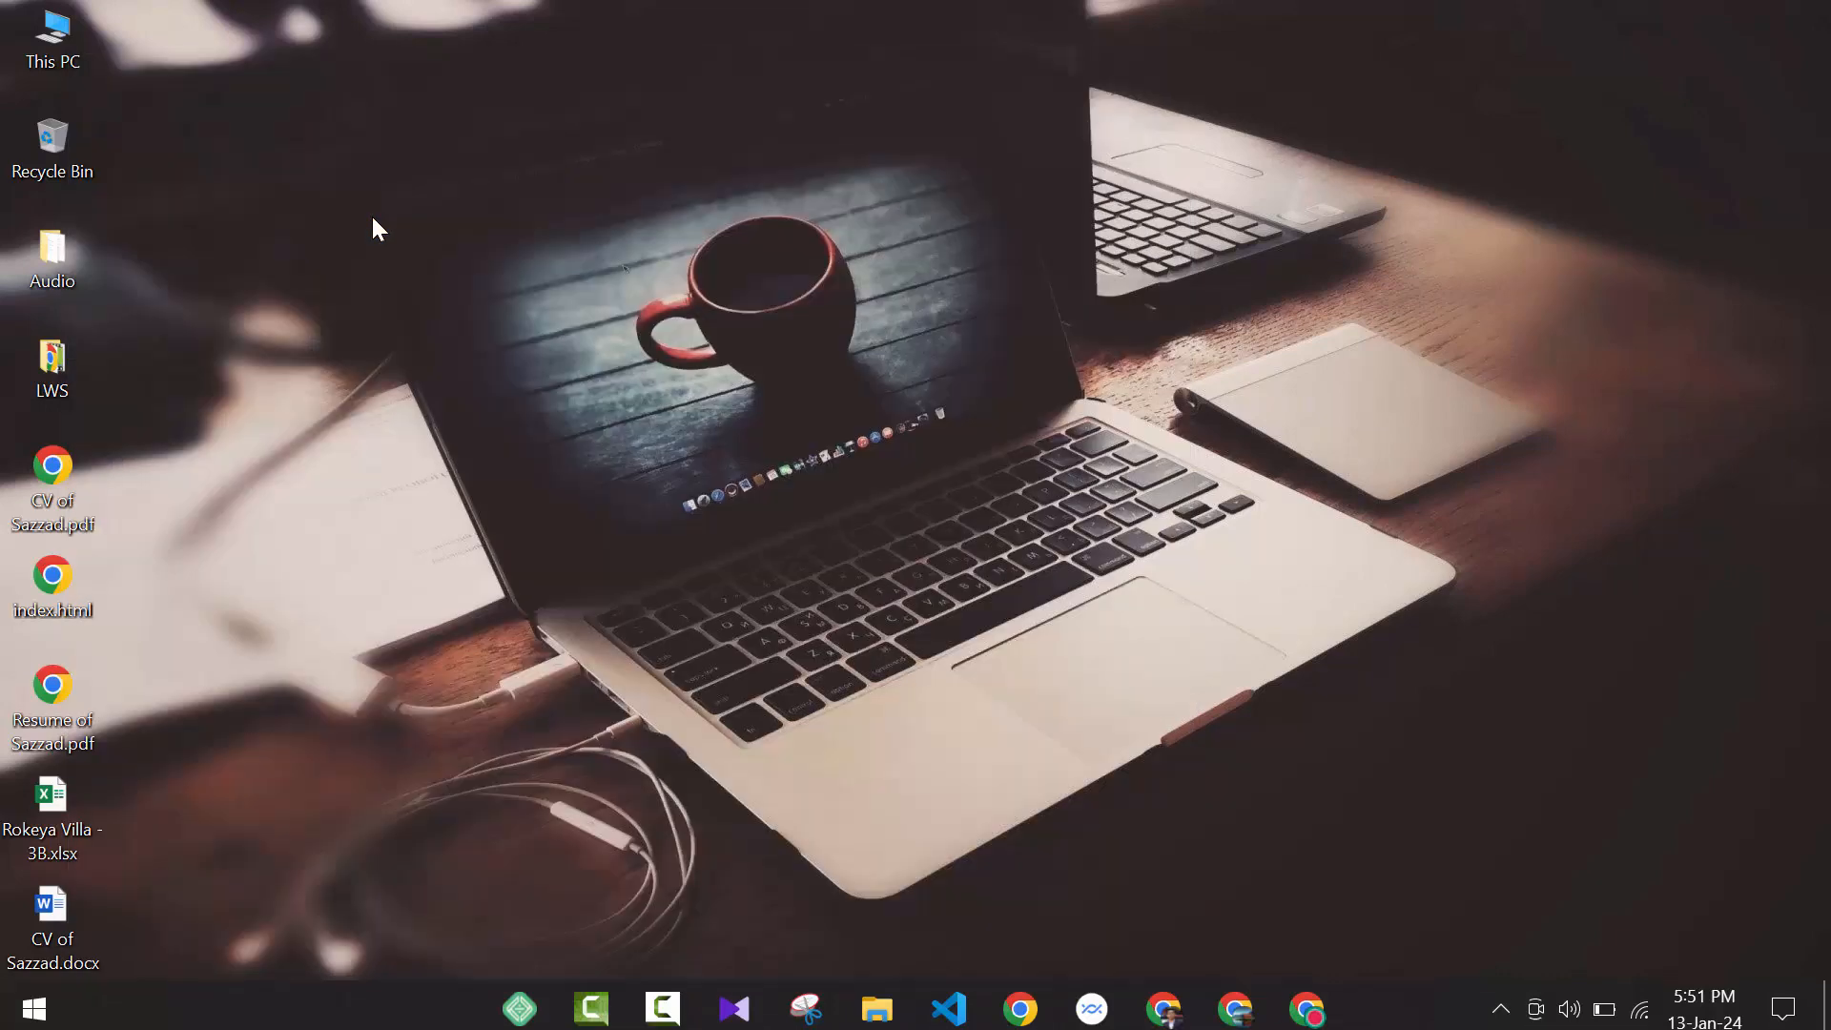
left_click(1236, 96)
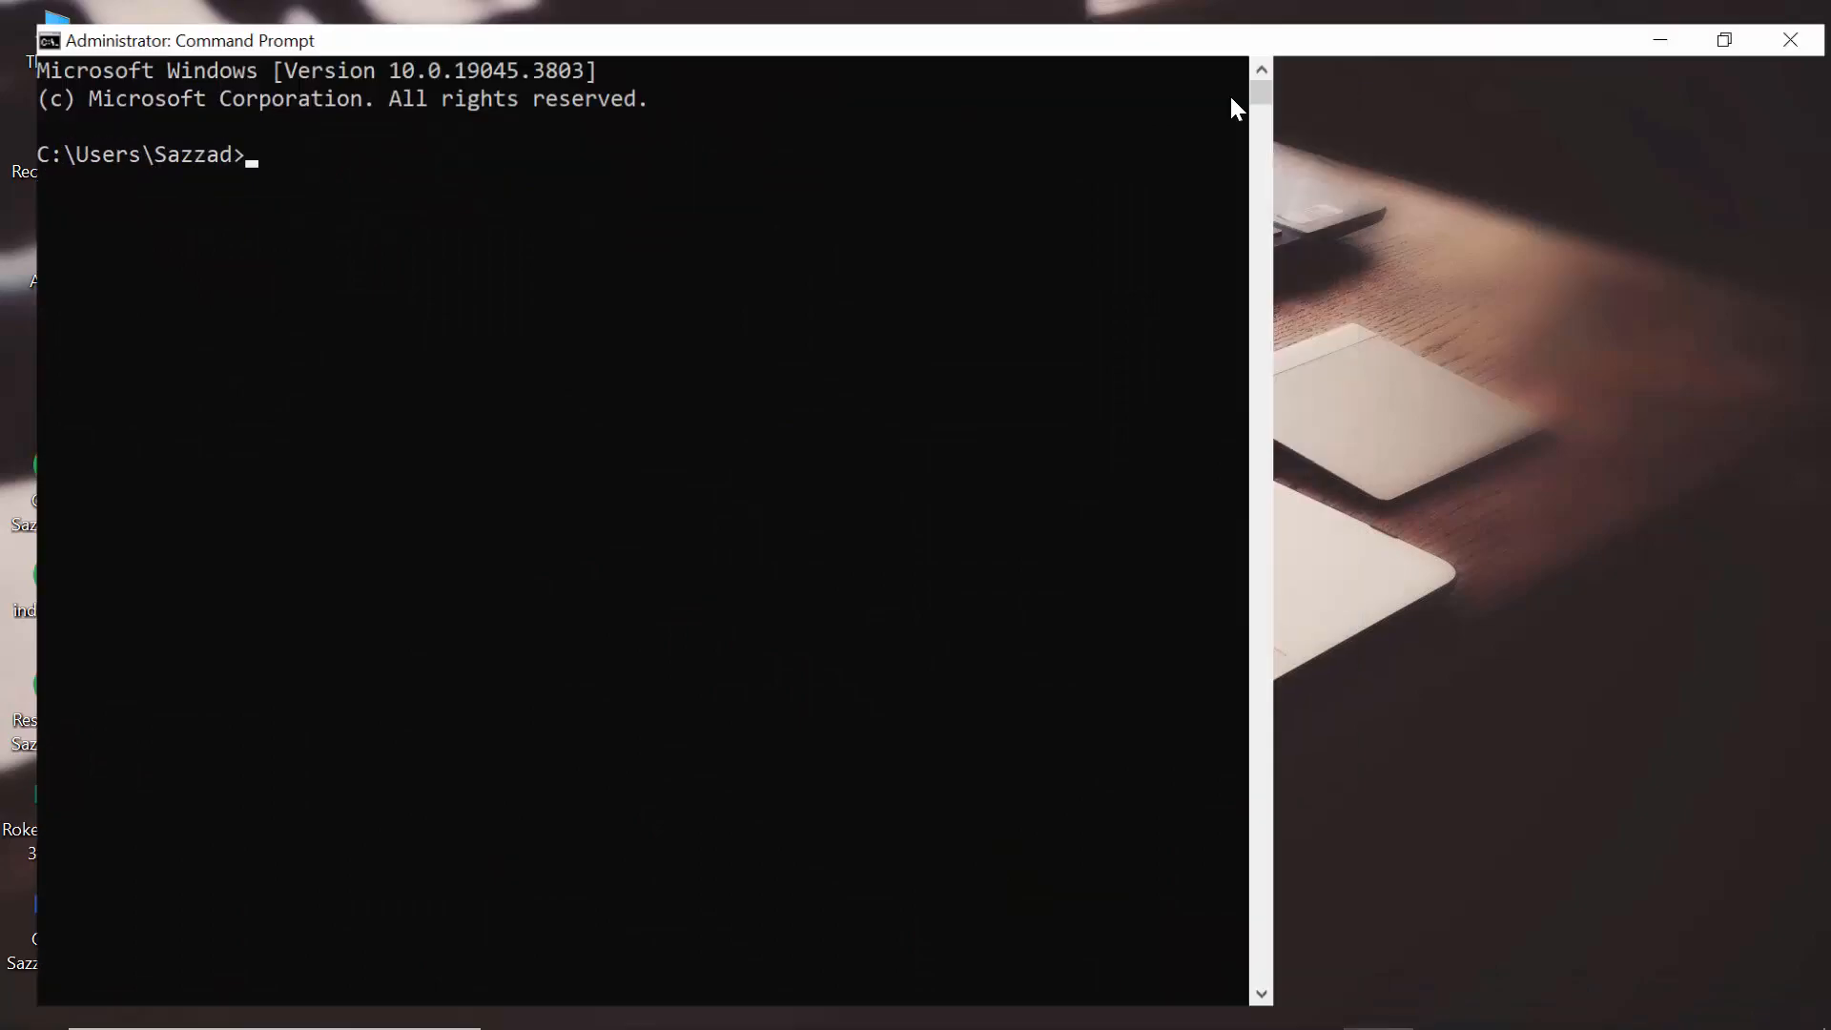
Check the installed Python version by running python --version in Command Prompt
type("py")
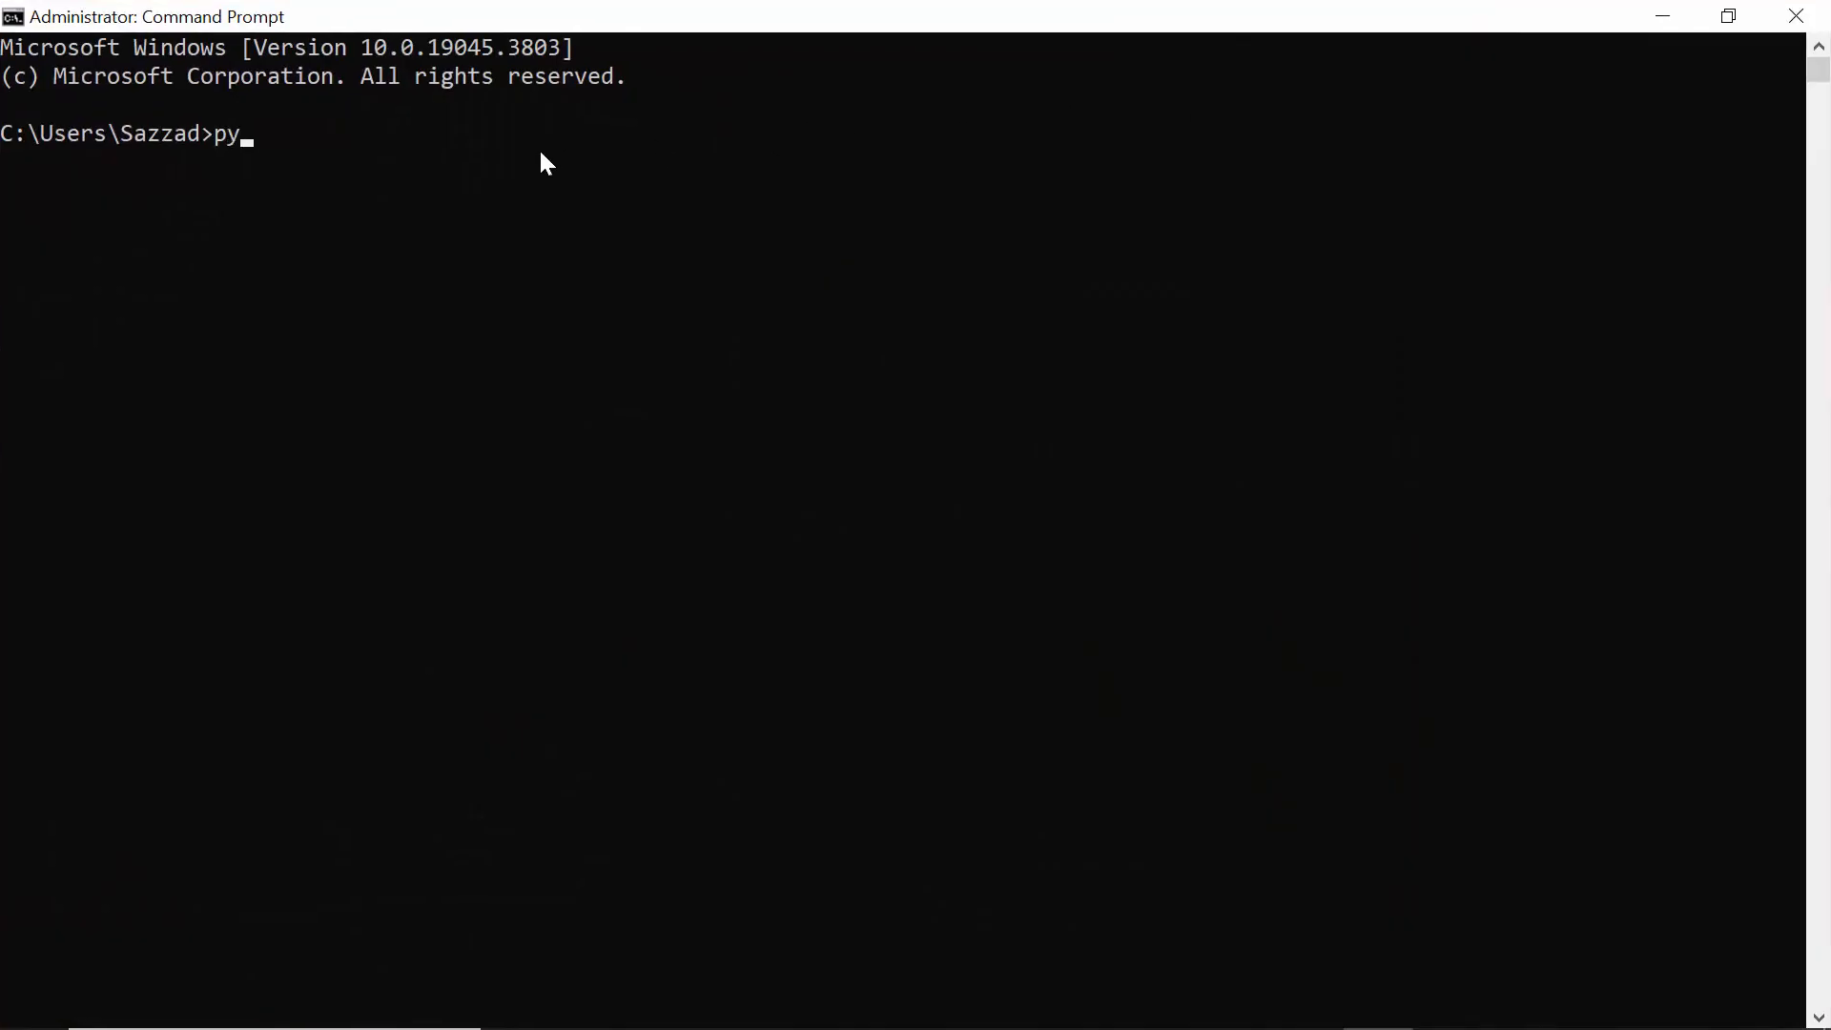
type("thon --version")
key("Return")
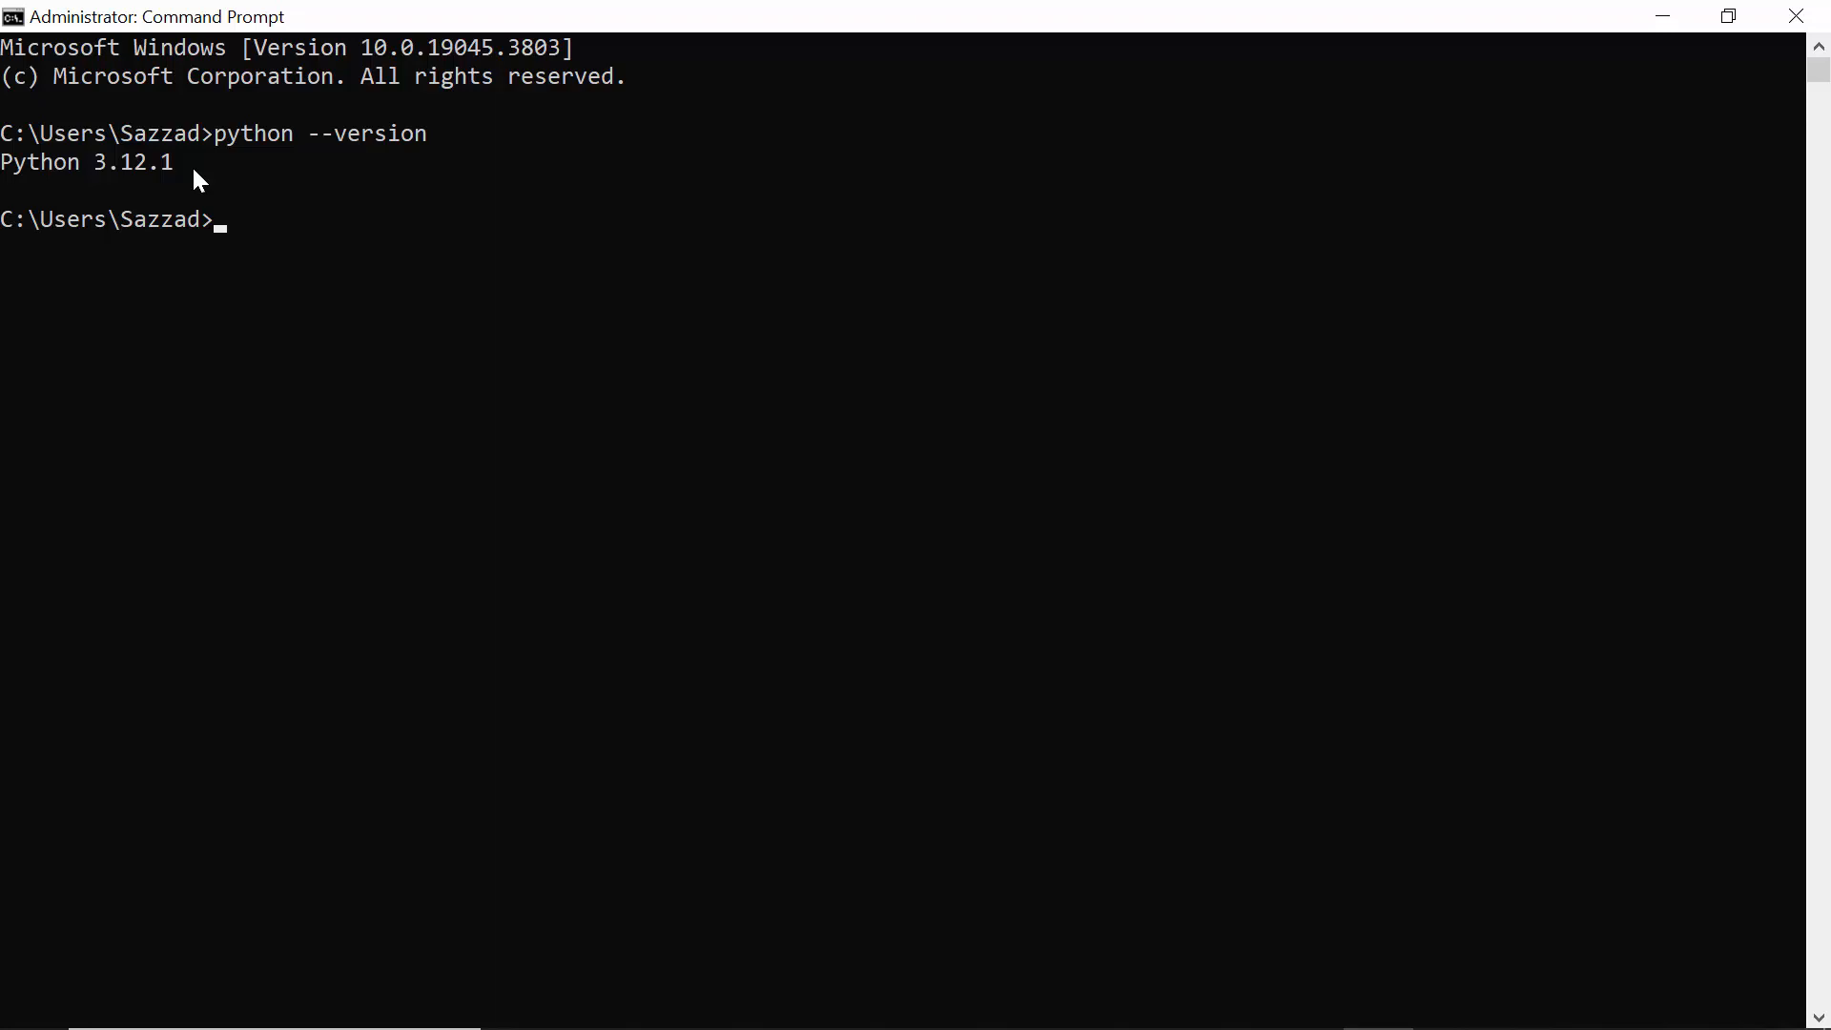
Start the Python interpreter with py, run print("Learn With Sazzad"), and minimize Command Prompt
type("py")
key("Return")
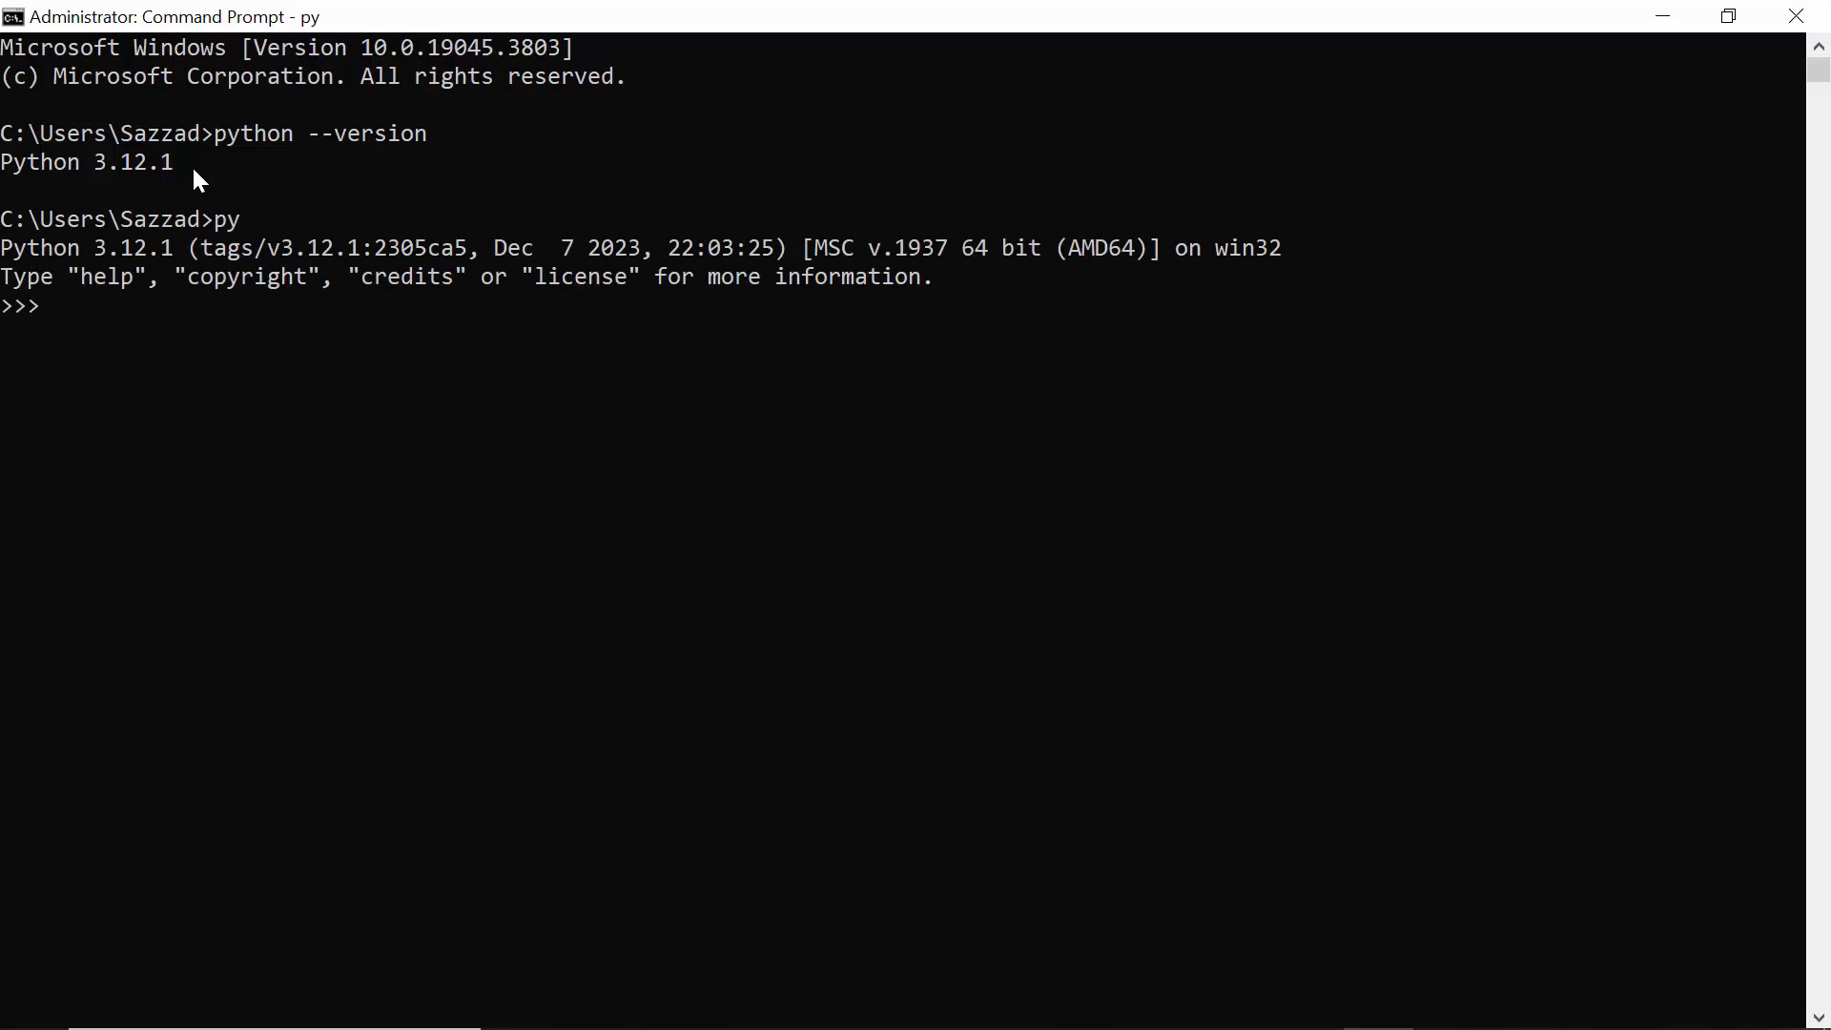
type("print(\"")
type("Learn E")
key("BackSpace")
type("With Saz")
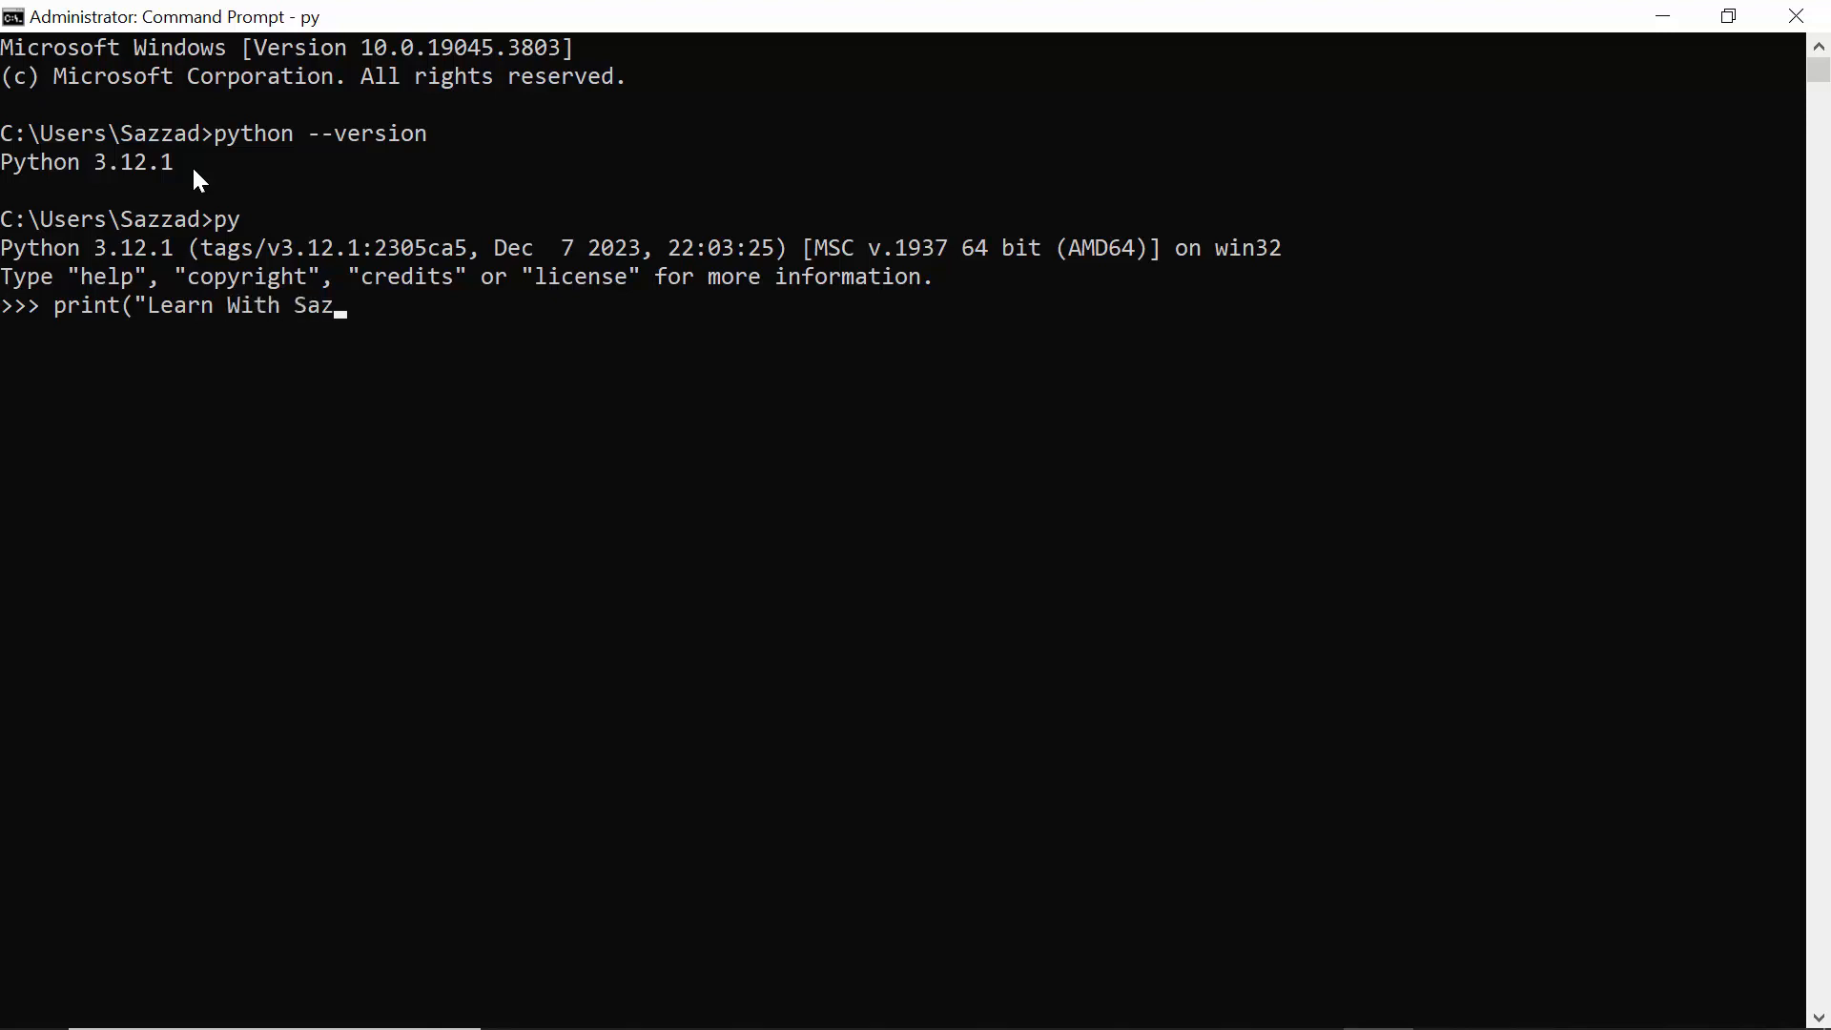
type("zad\")")
key("Return")
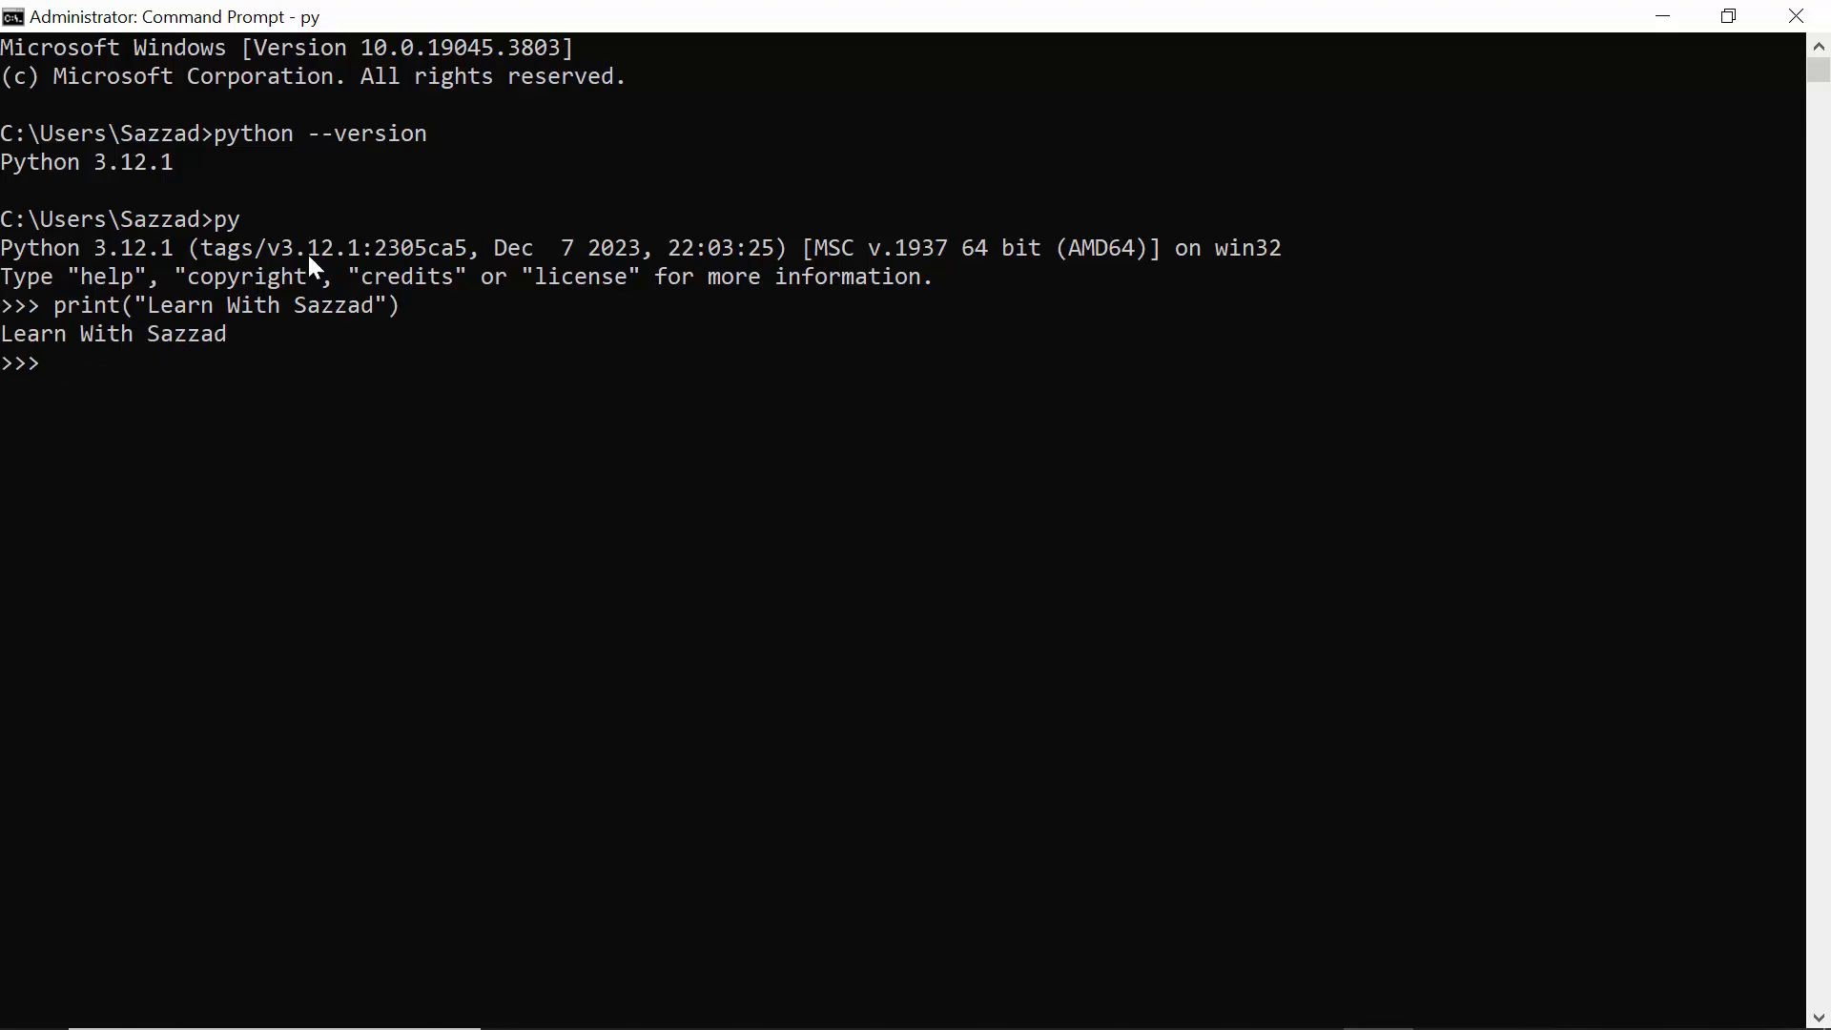
left_click(1659, 17)
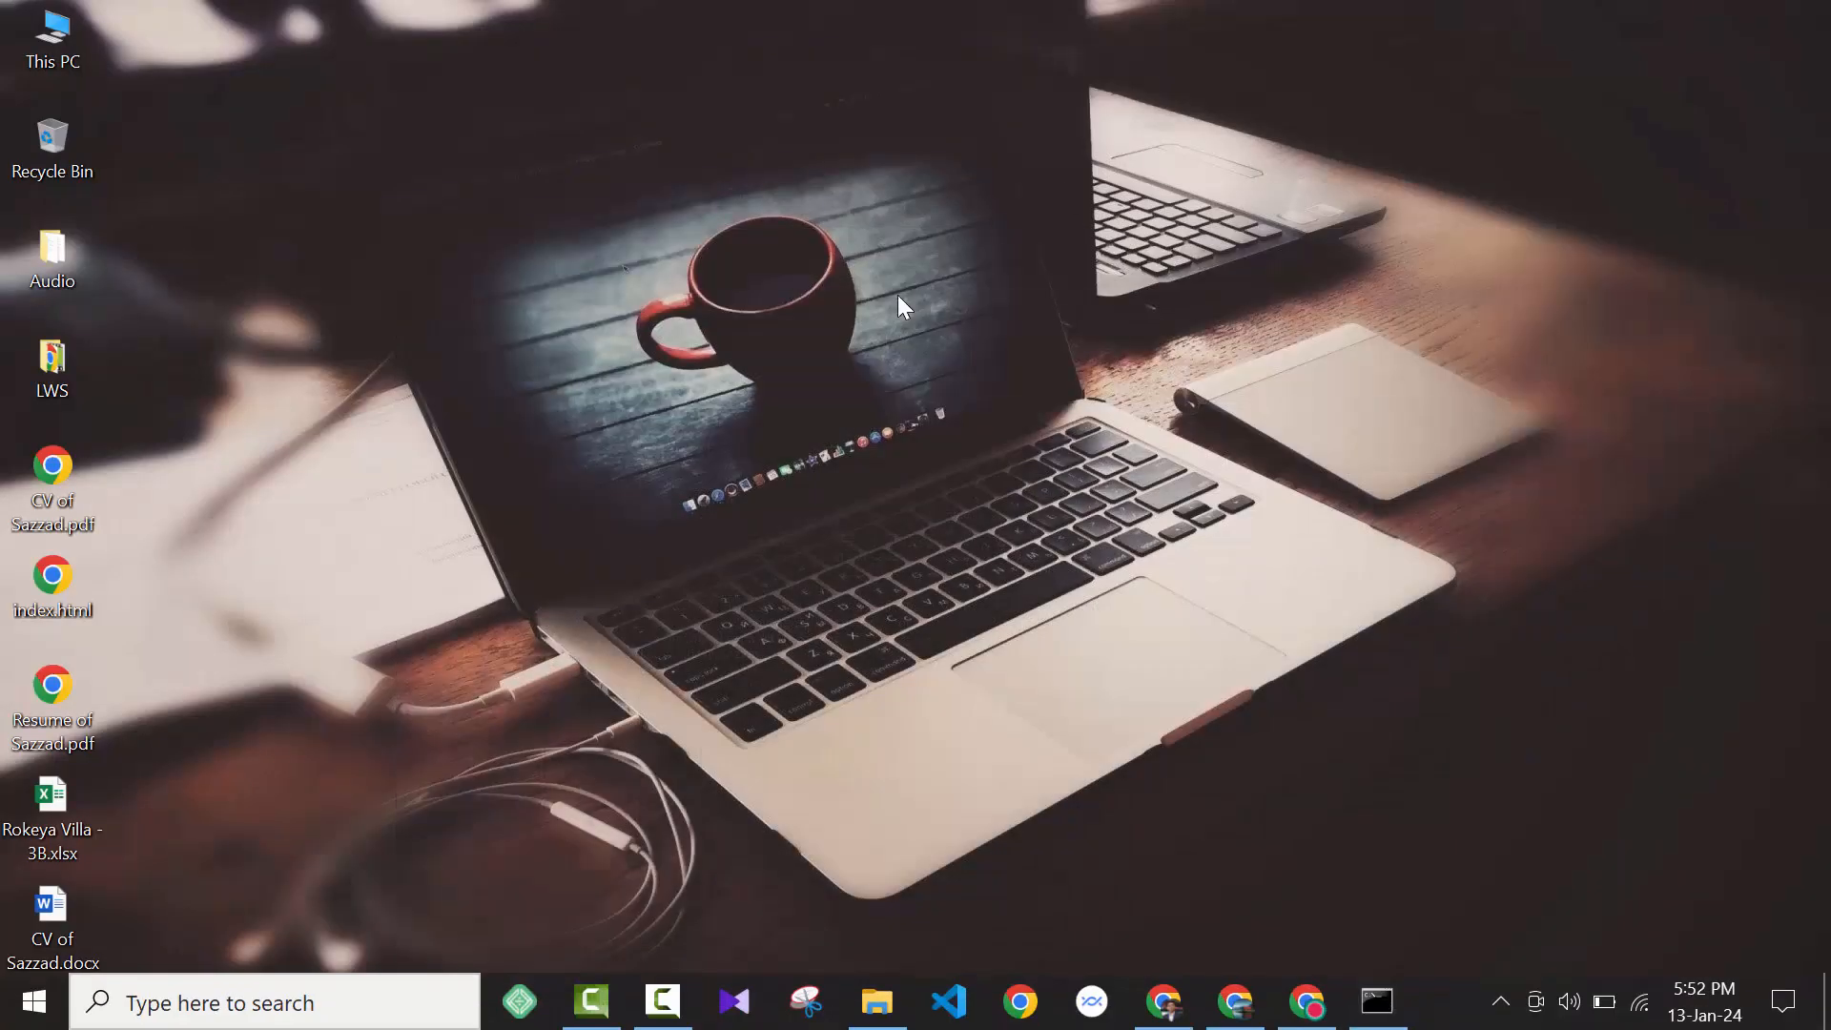
Search Windows for "idle", open IDLE (Python 3.12 64-bit), and maximize the shell window
left_click(215, 999)
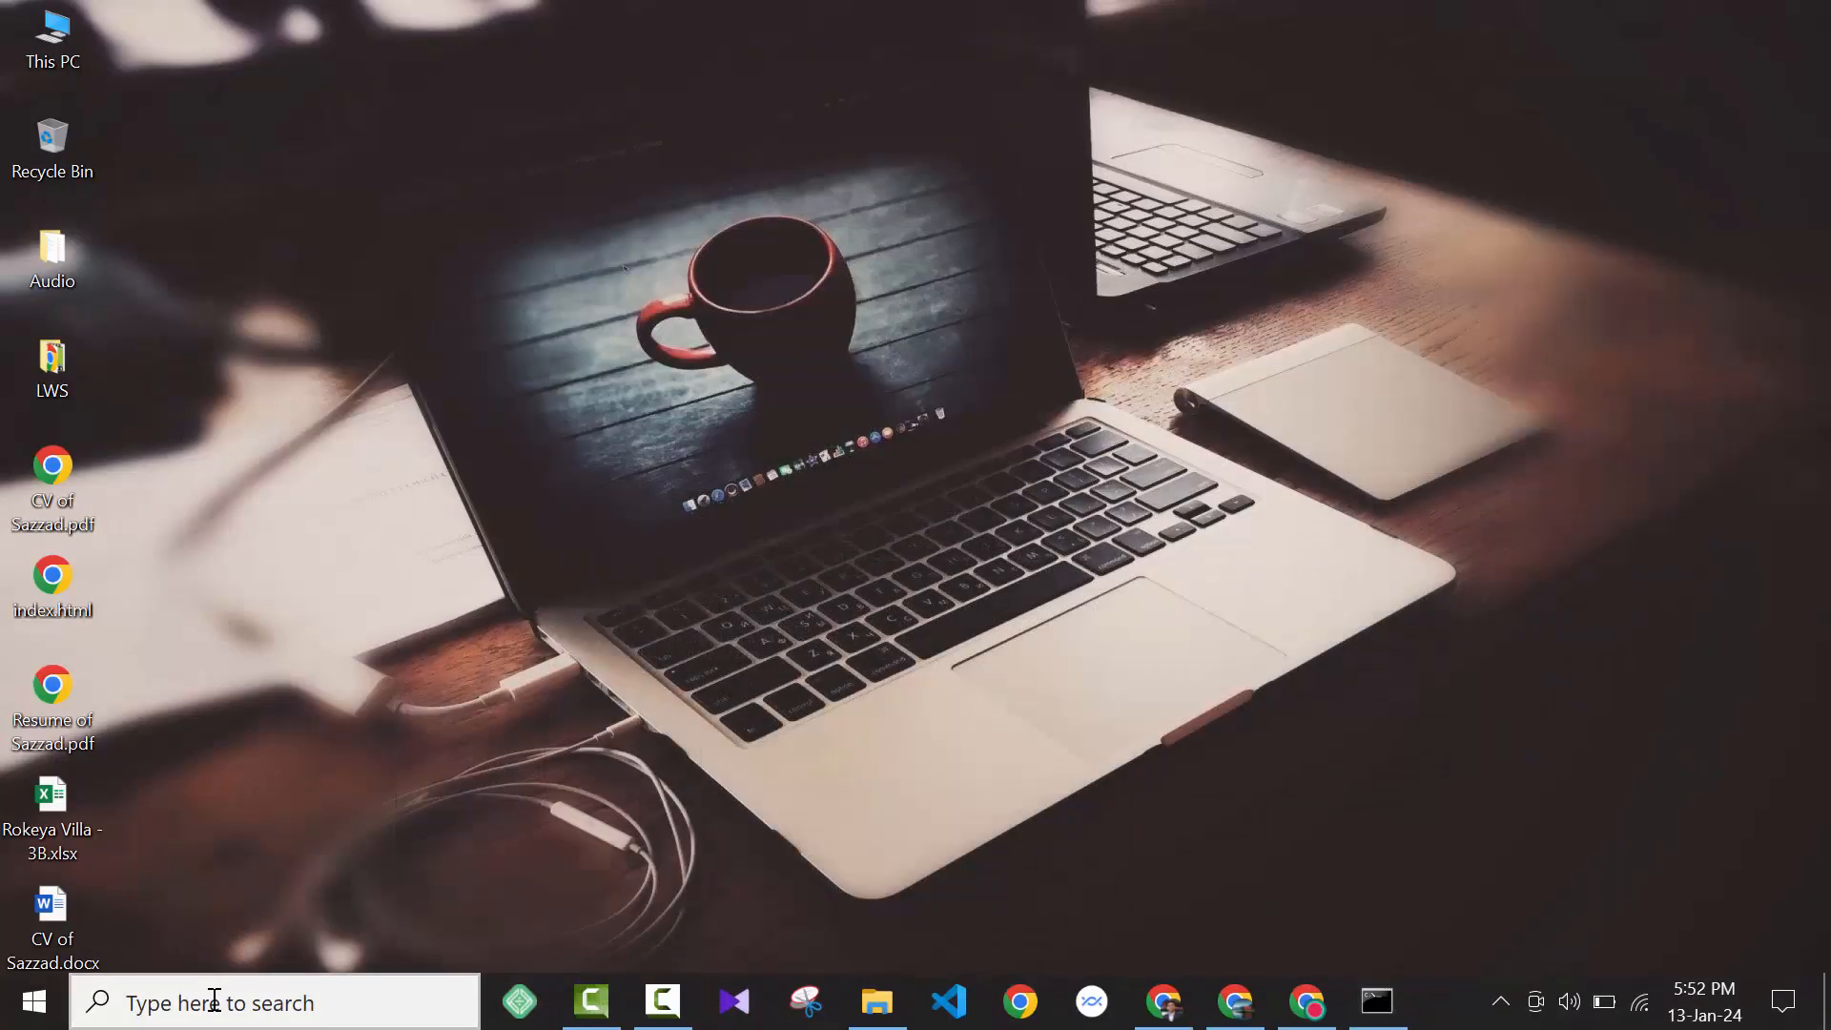
type("idle")
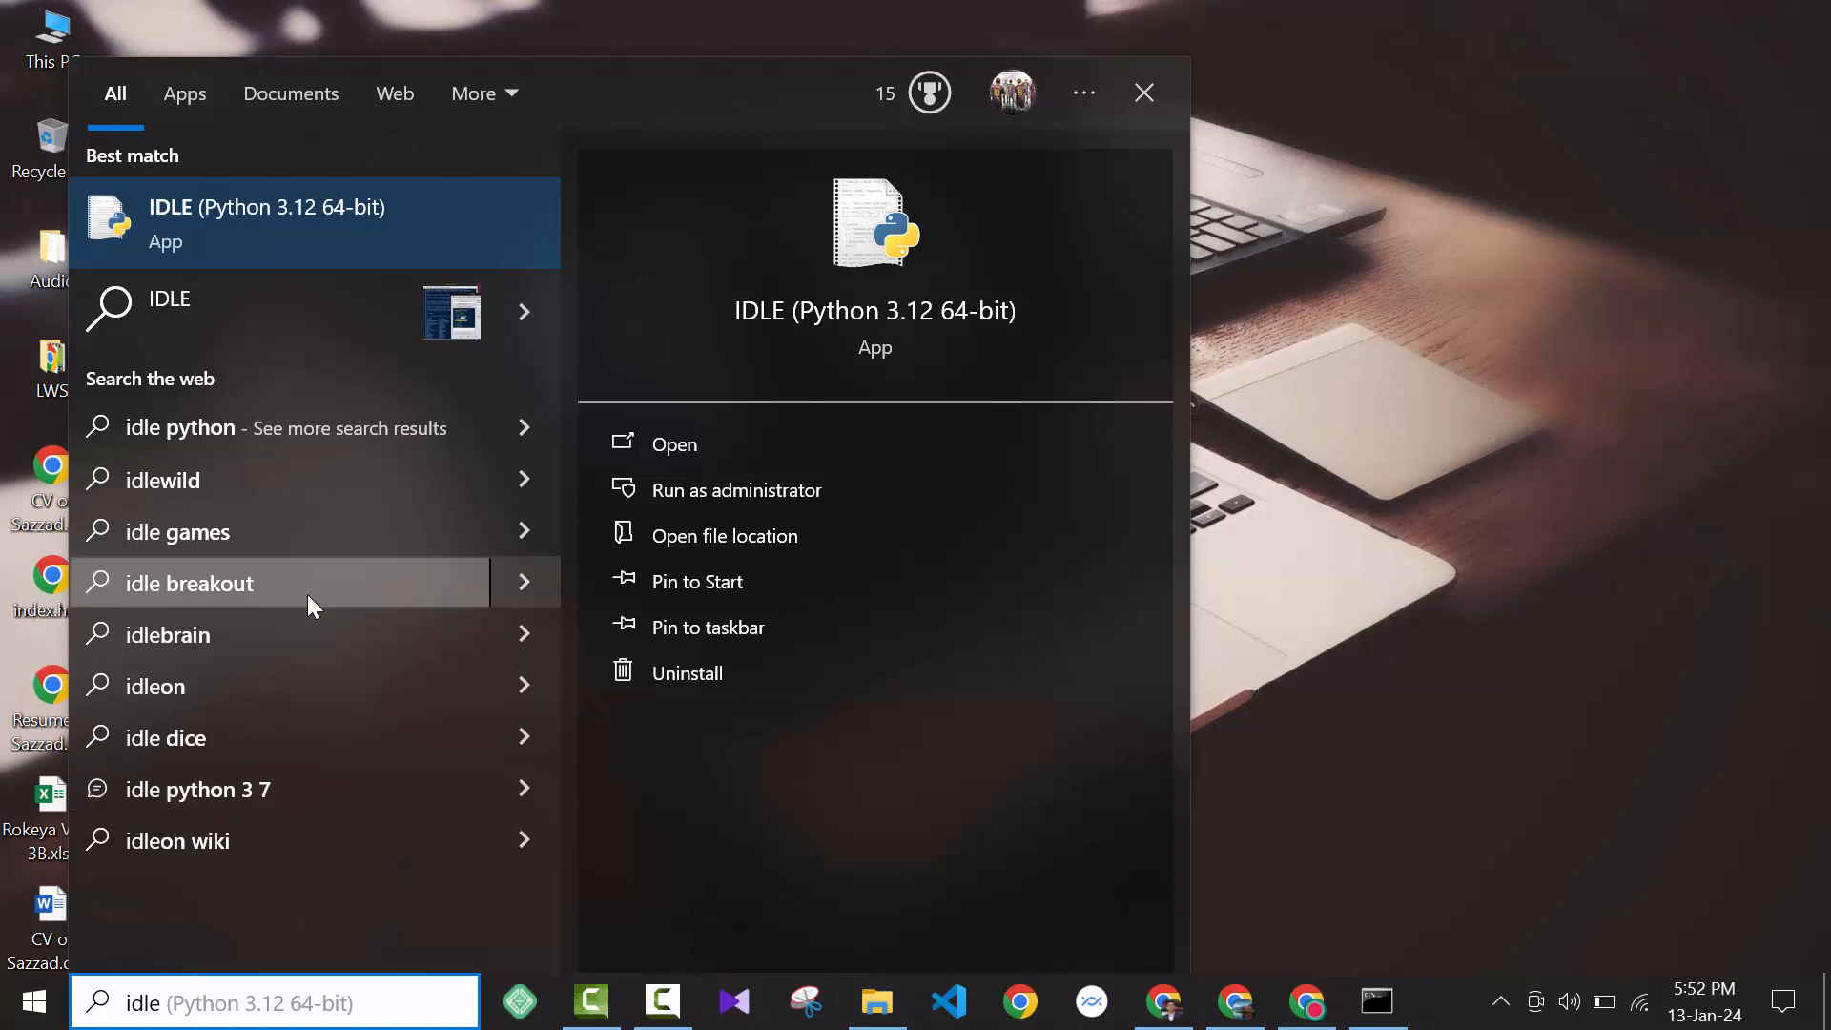
left_click(397, 237)
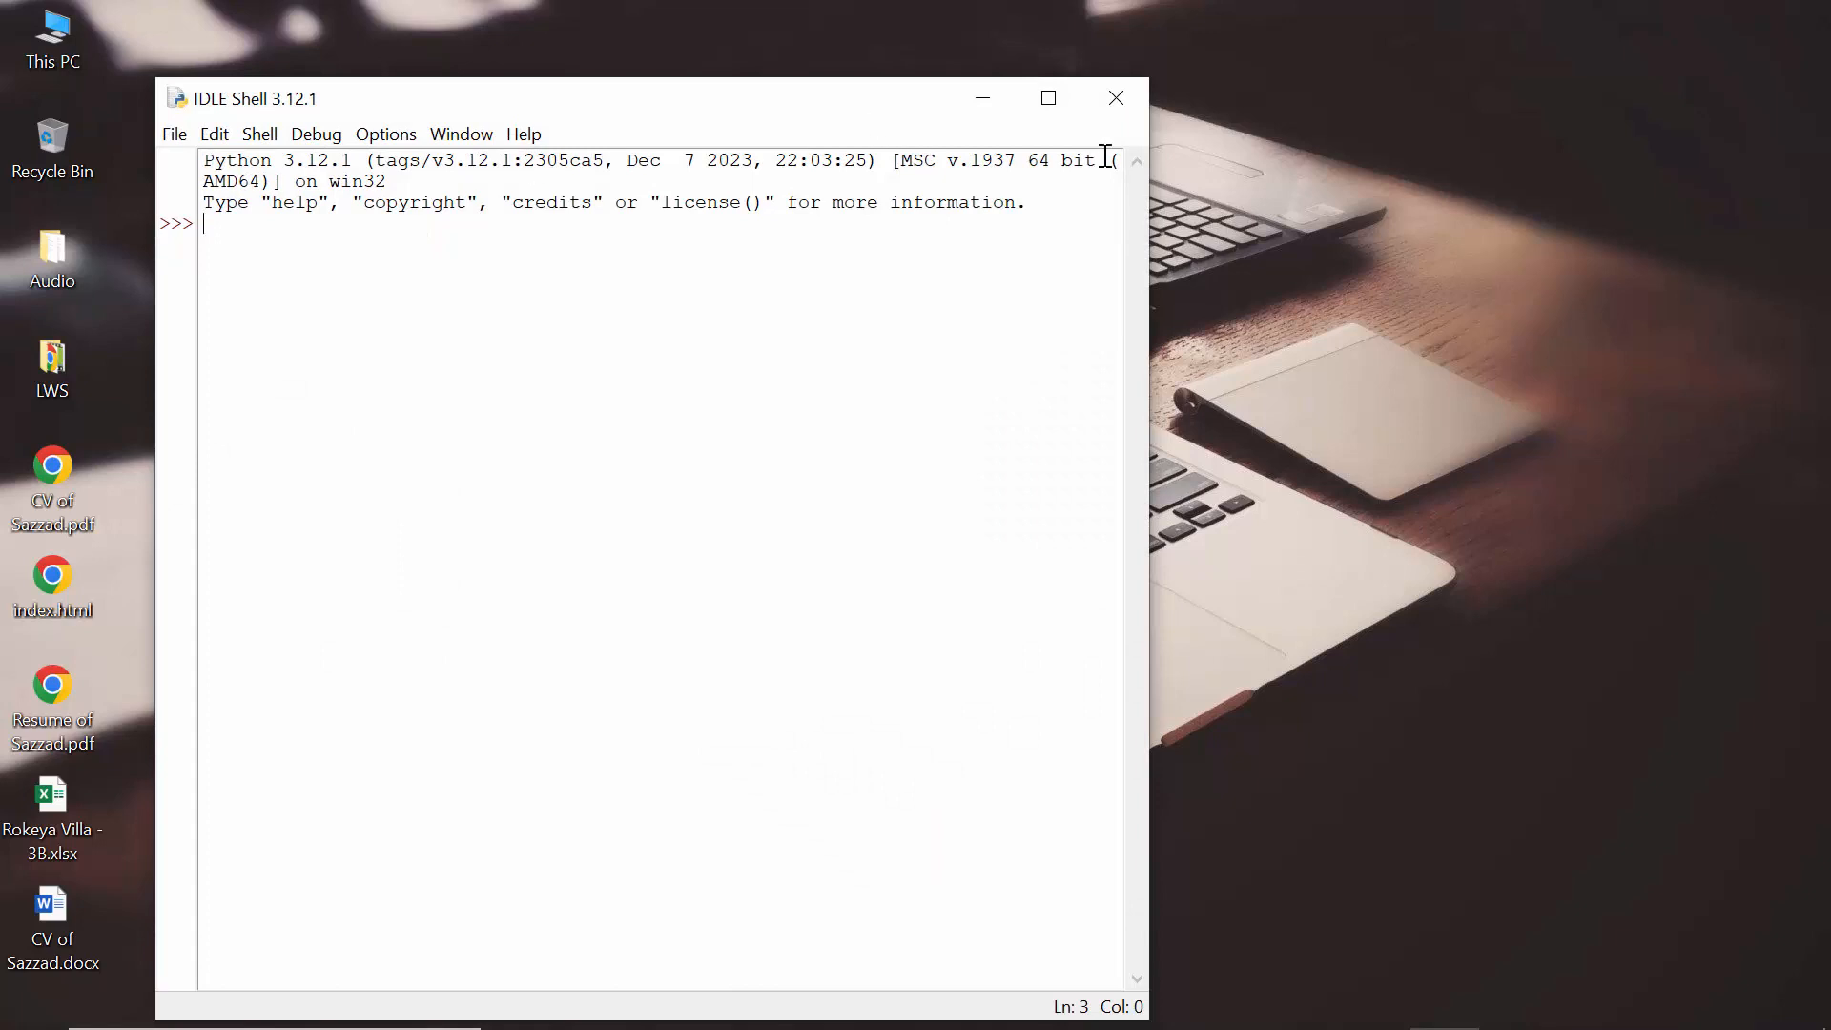
left_click(1056, 113)
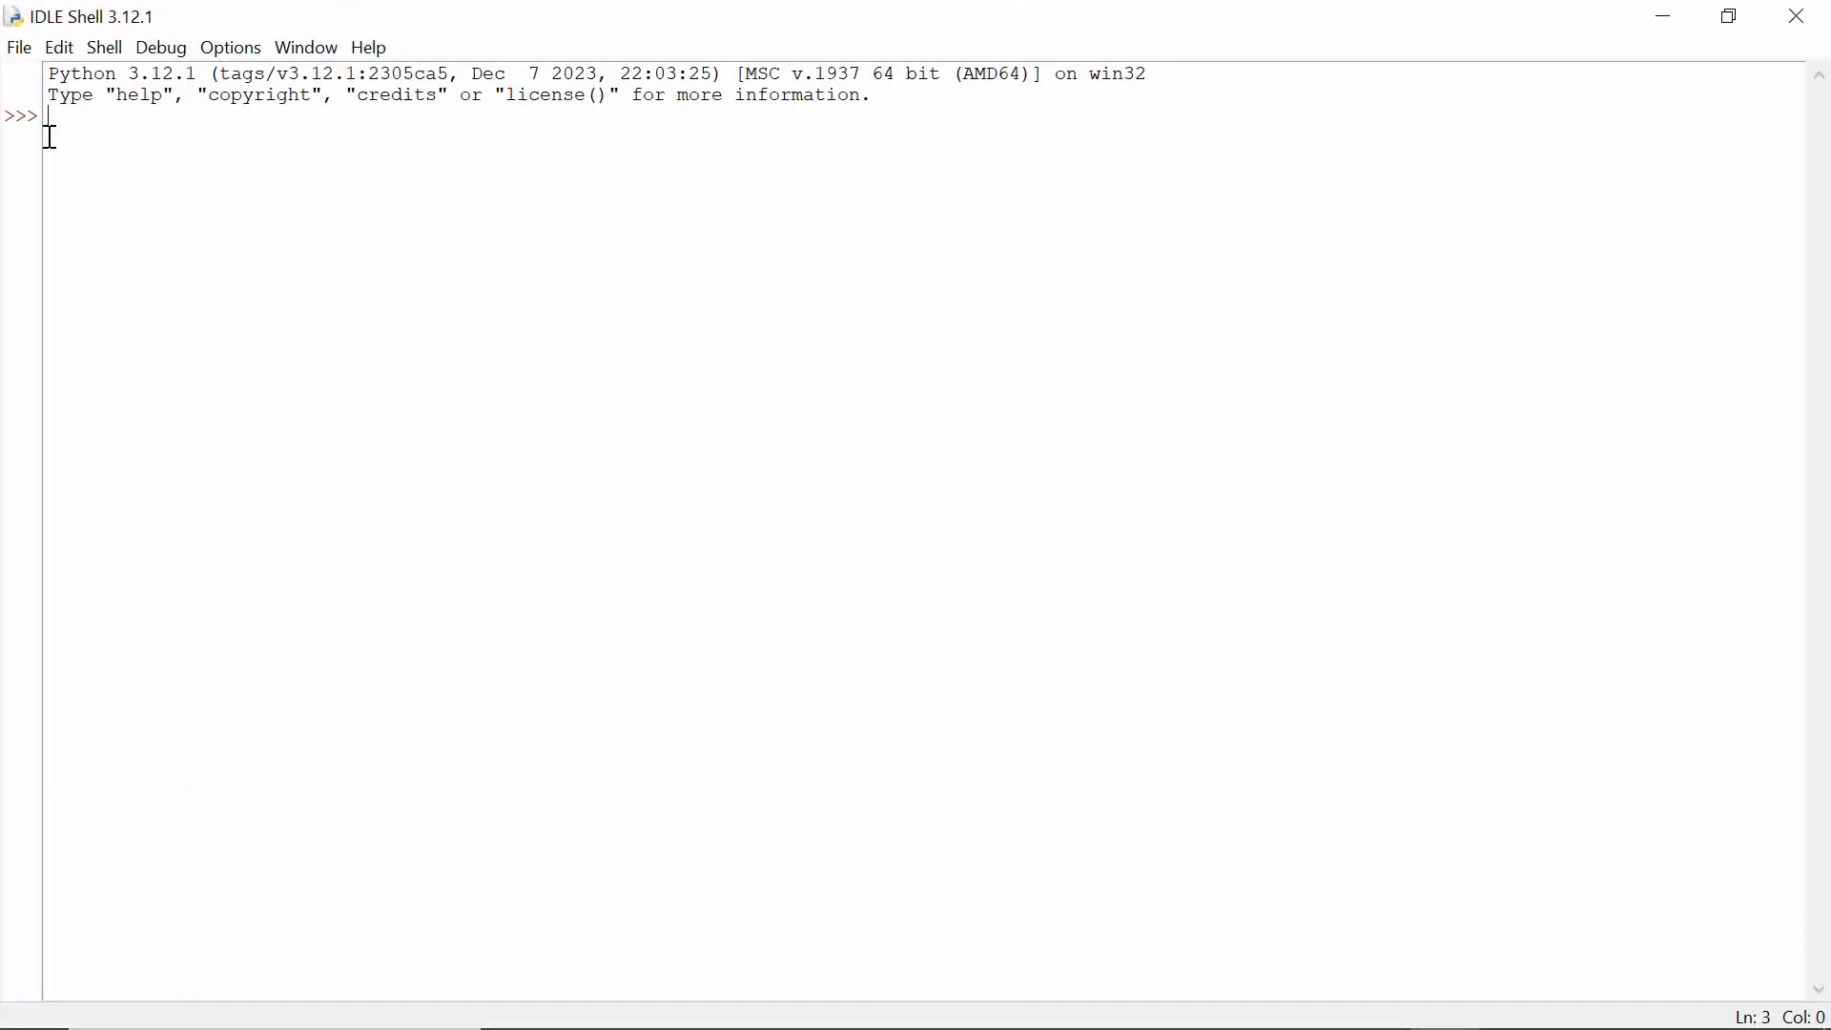
Run print("Learn With Sazzad") in the IDLE shell
type("print(\"")
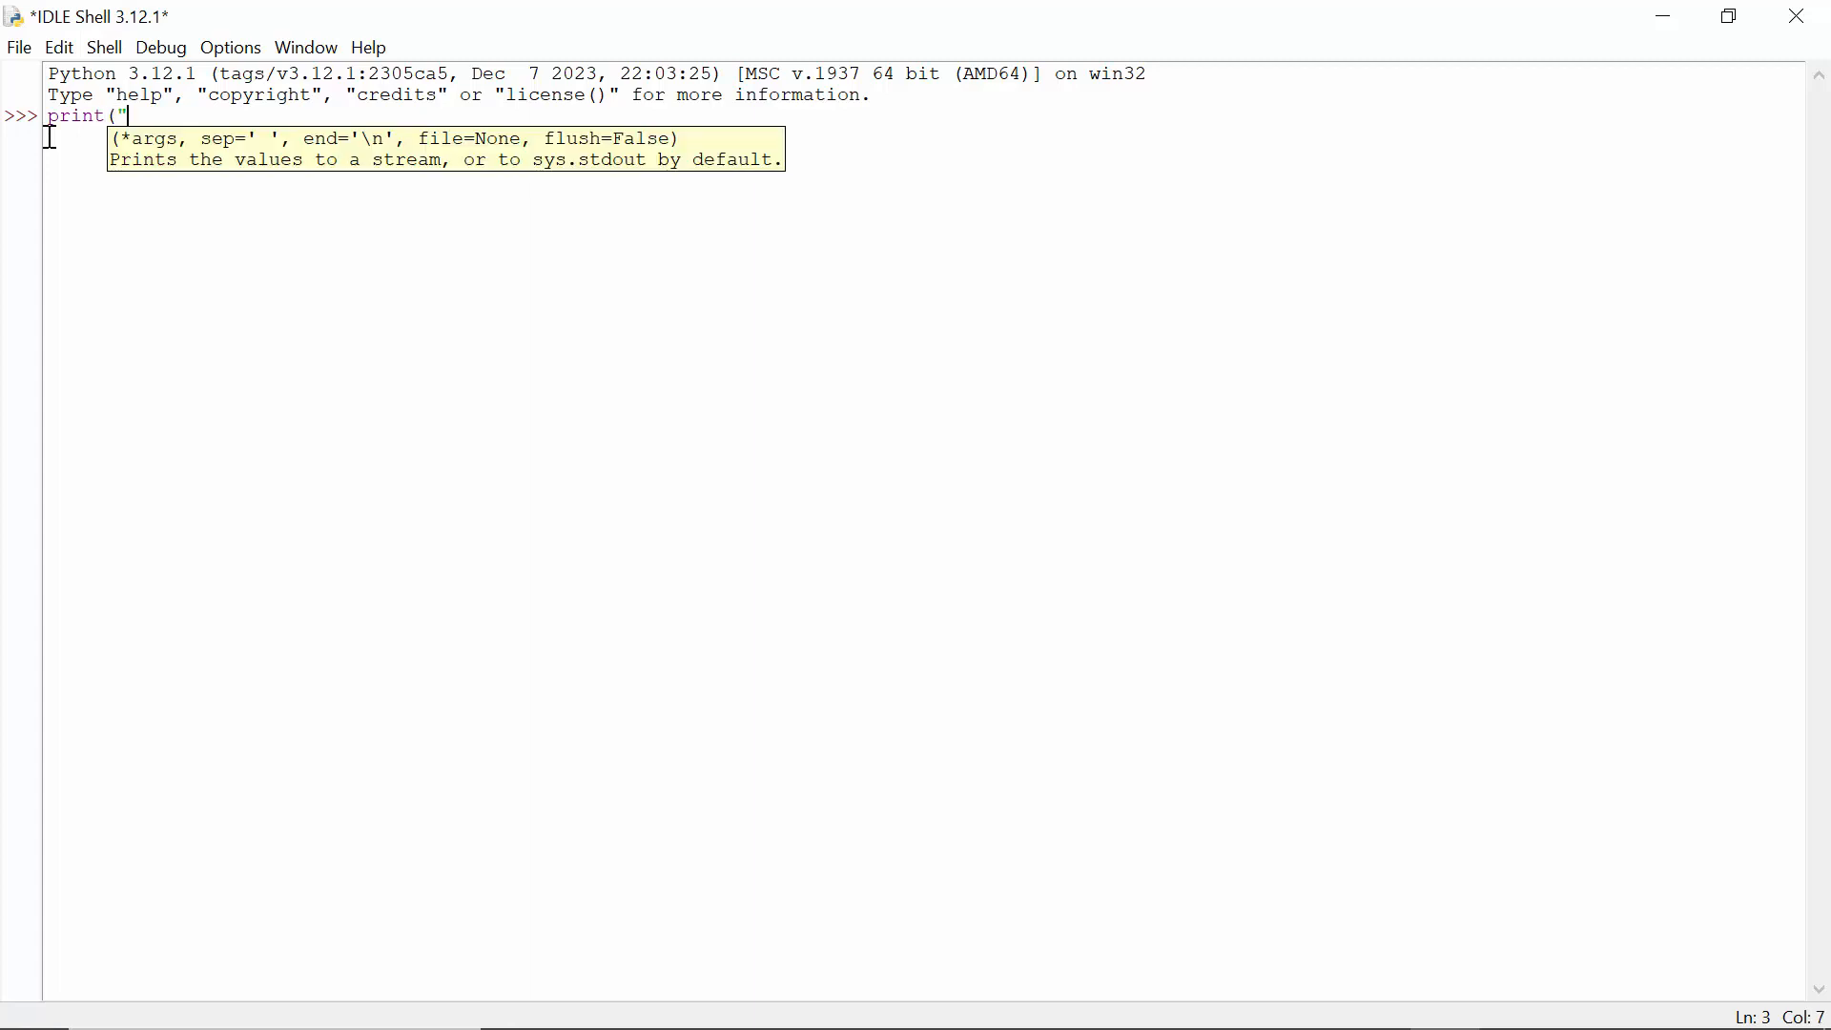
type("Learn W")
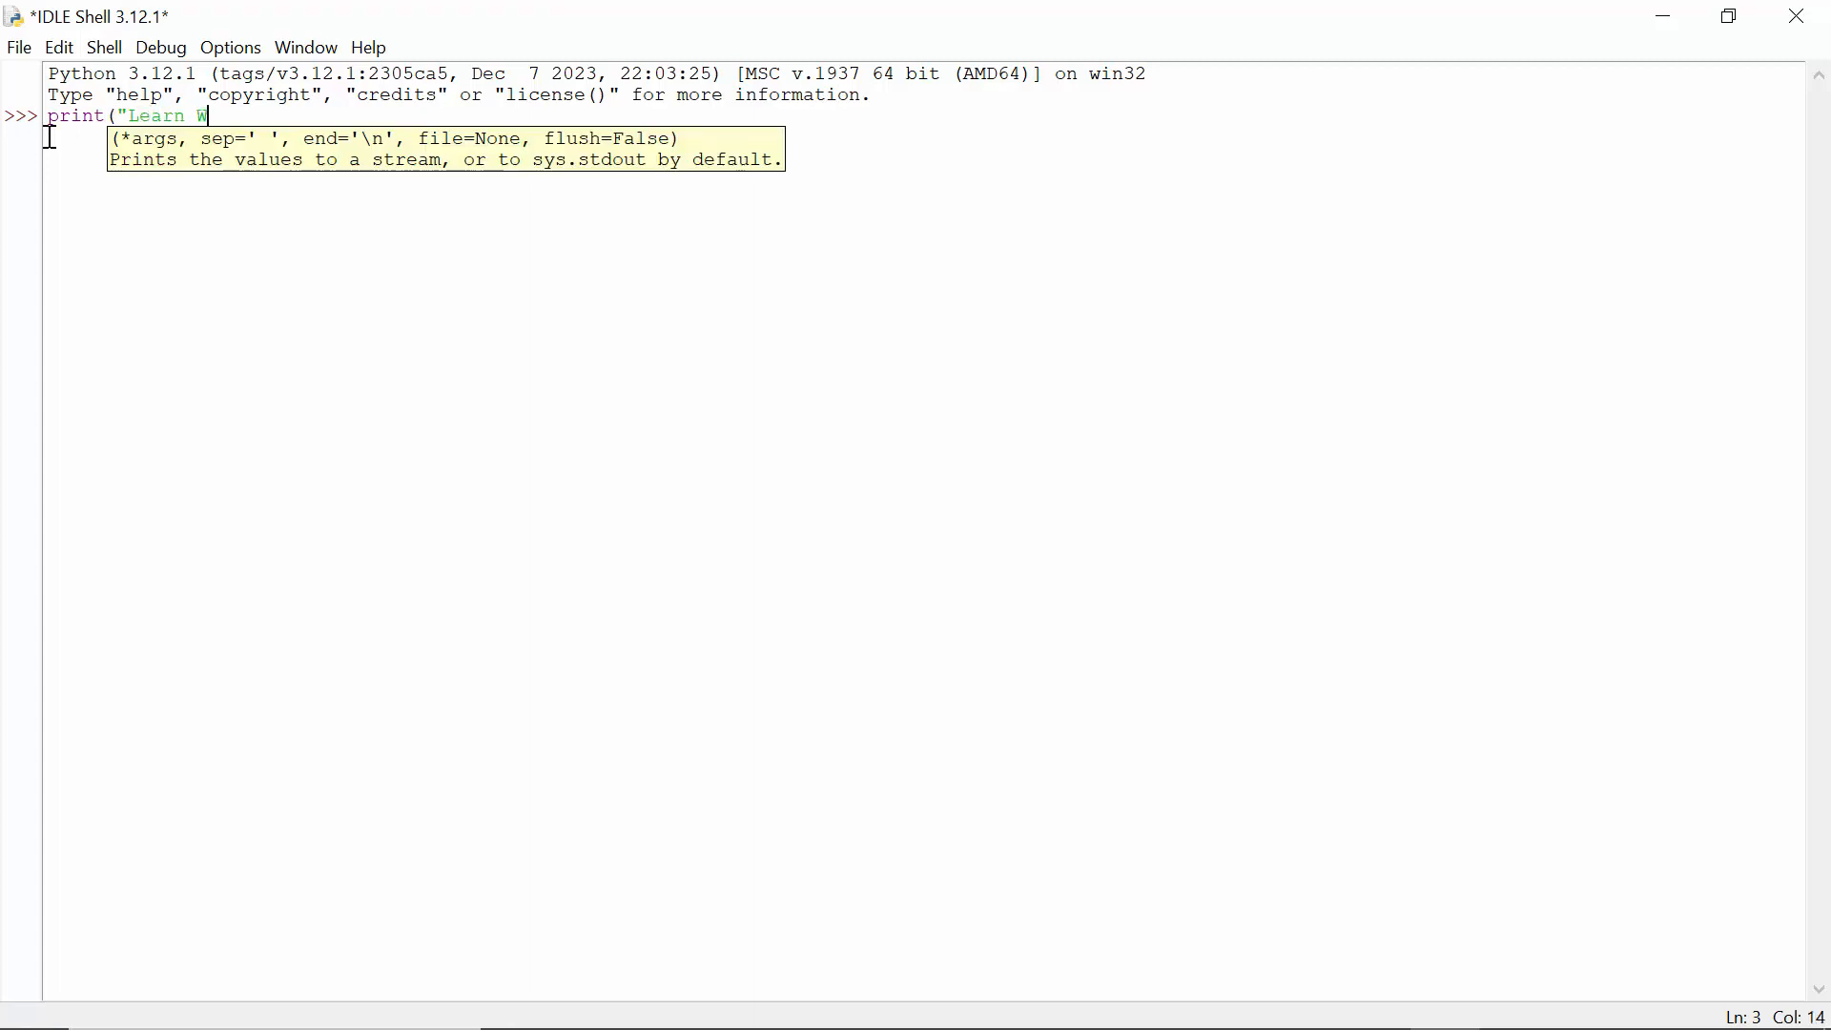
type("ith Sazzad\")")
key("Return")
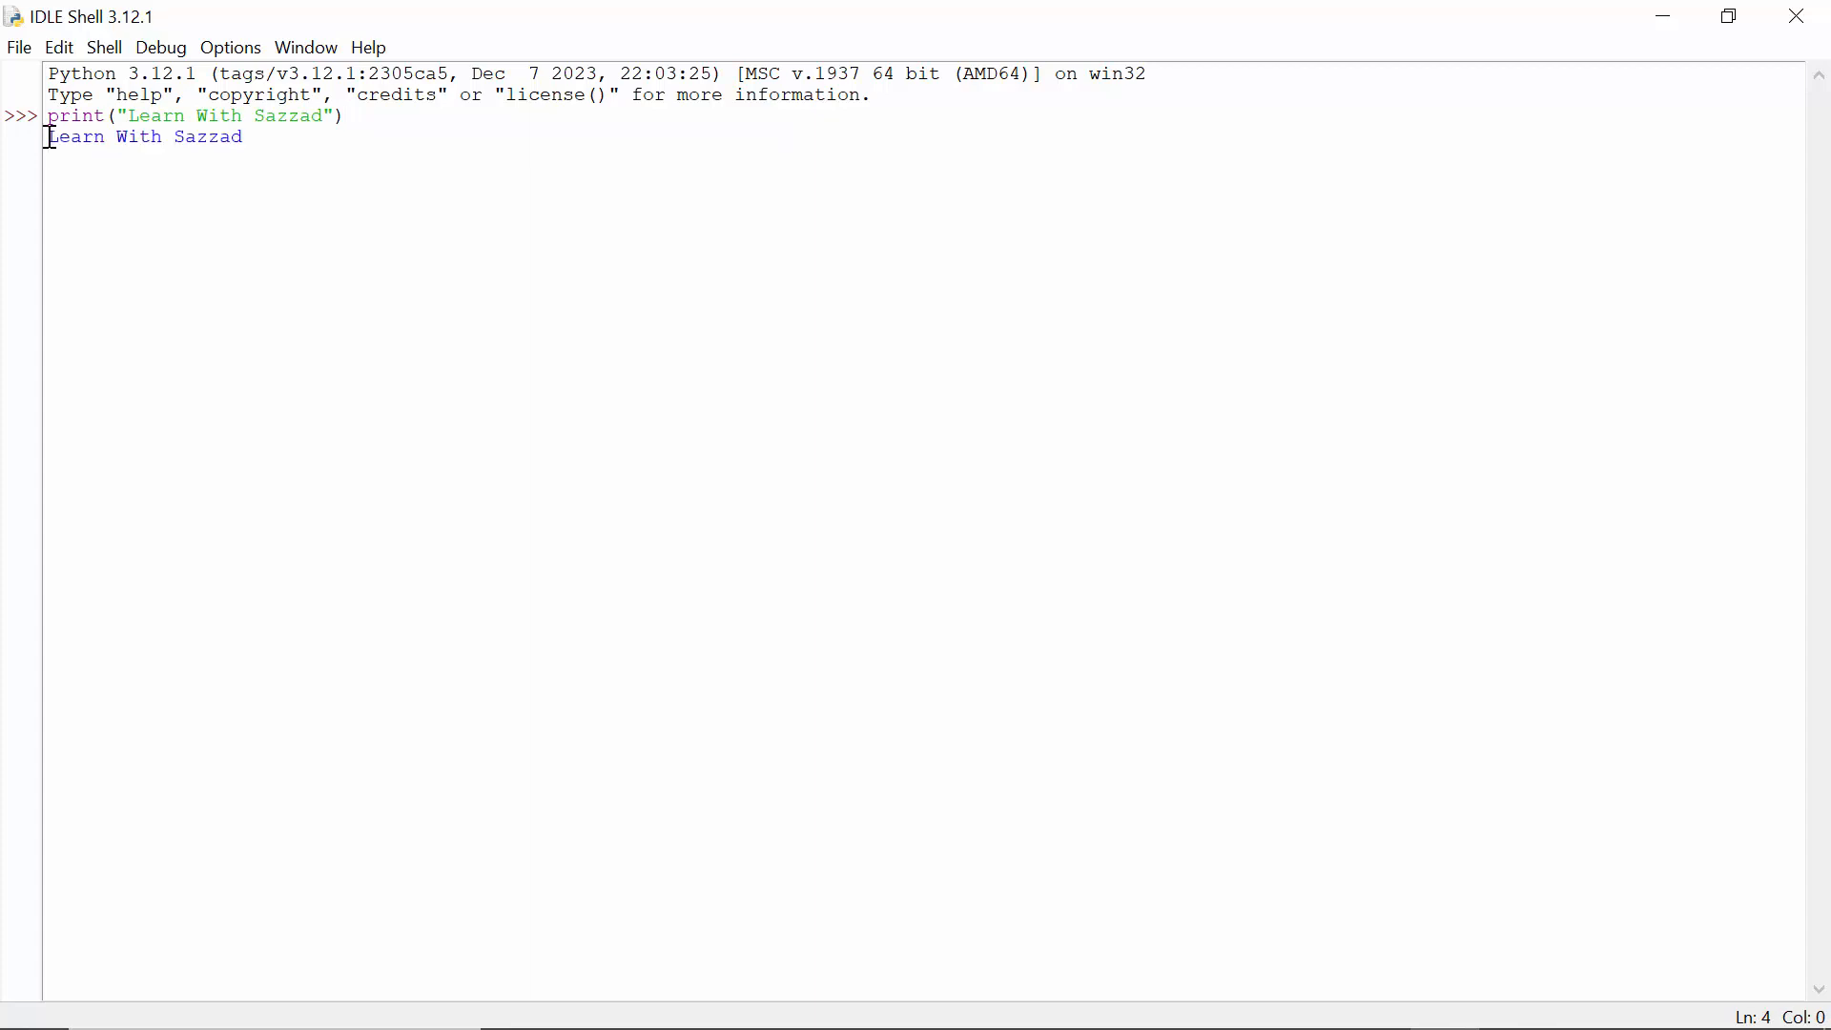
Save the IDLE shell session to the Desktop as 1st_file.py
double_click(201, 155)
left_click(250, 133)
left_click(23, 50)
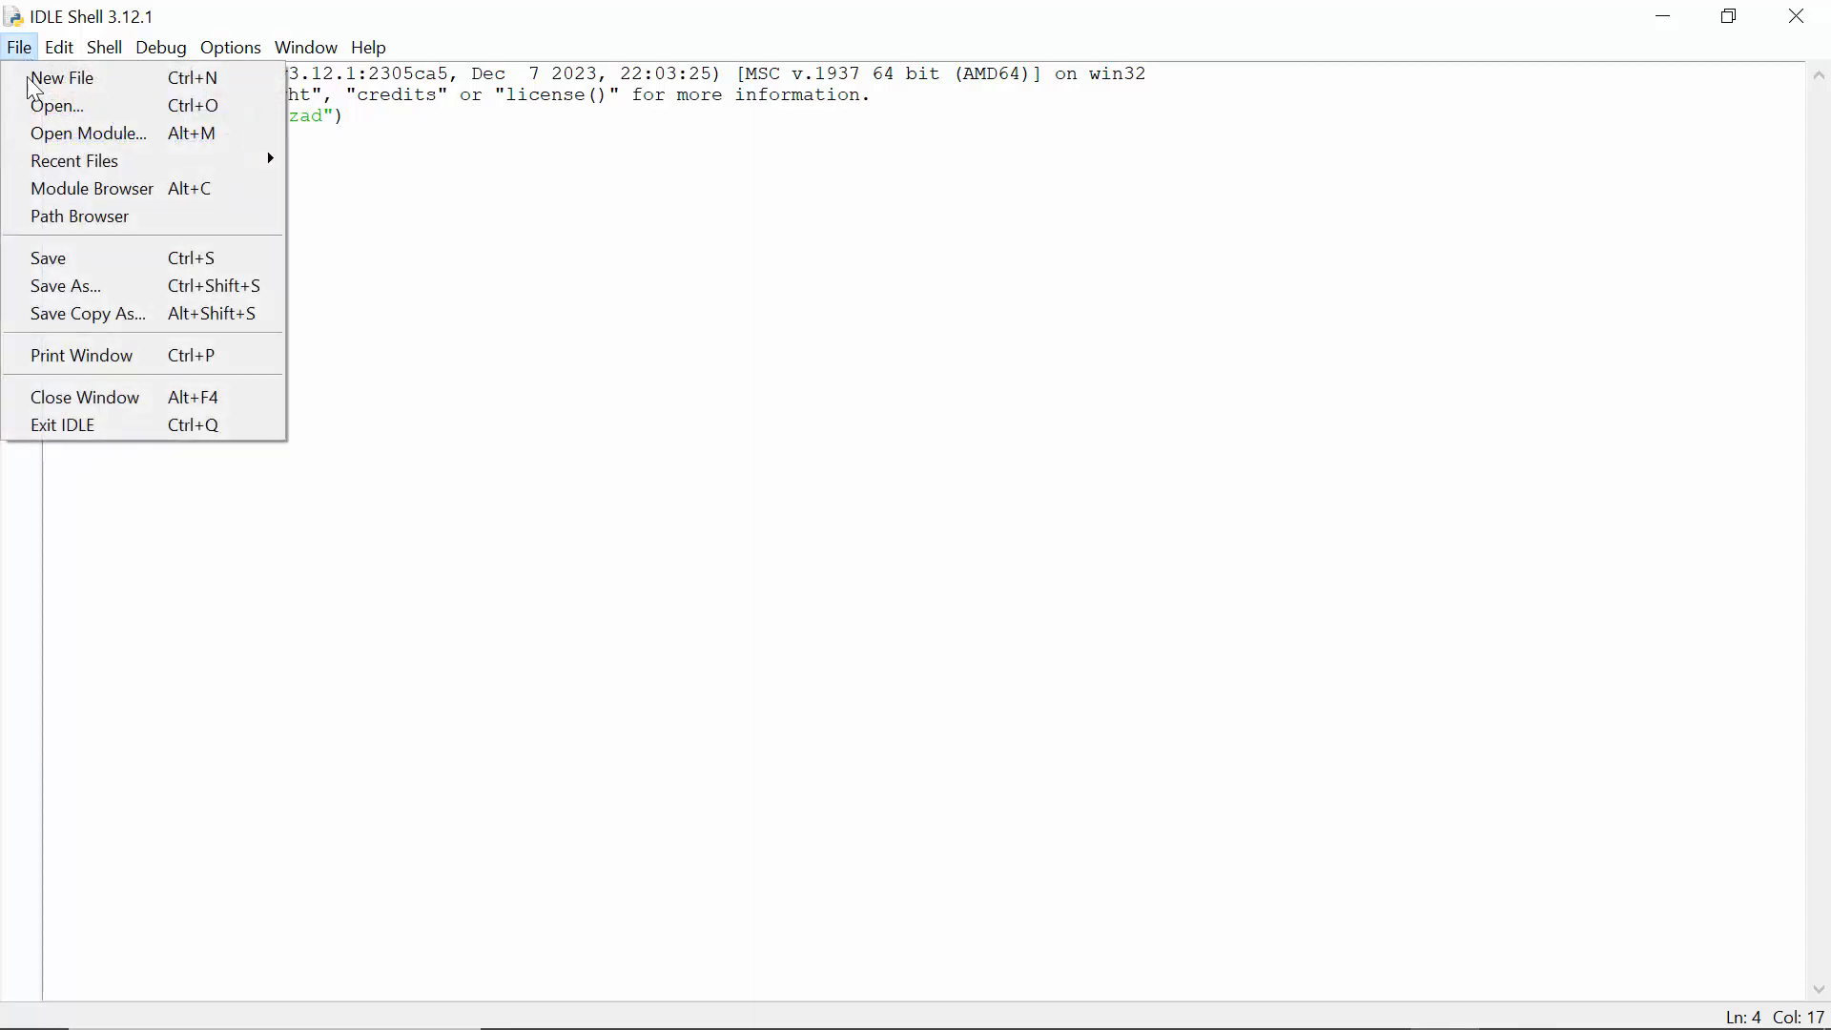
left_click(82, 285)
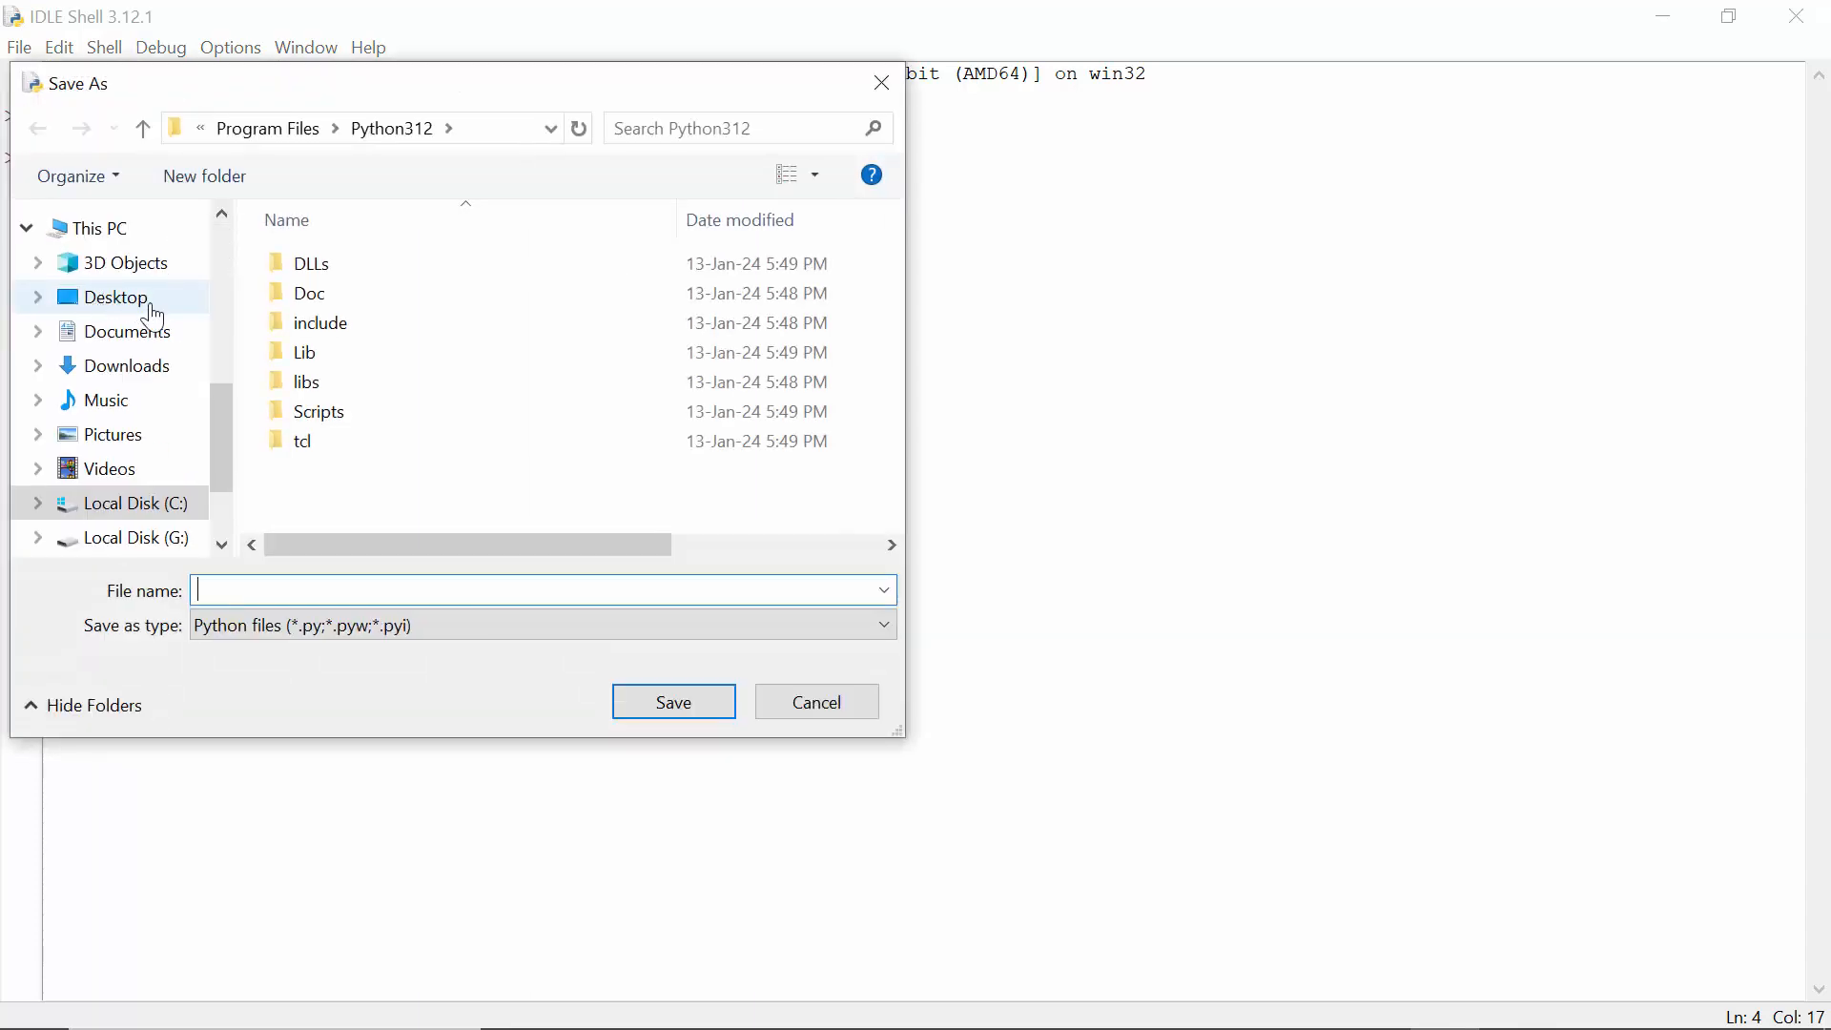
left_click(153, 315)
left_click(277, 584)
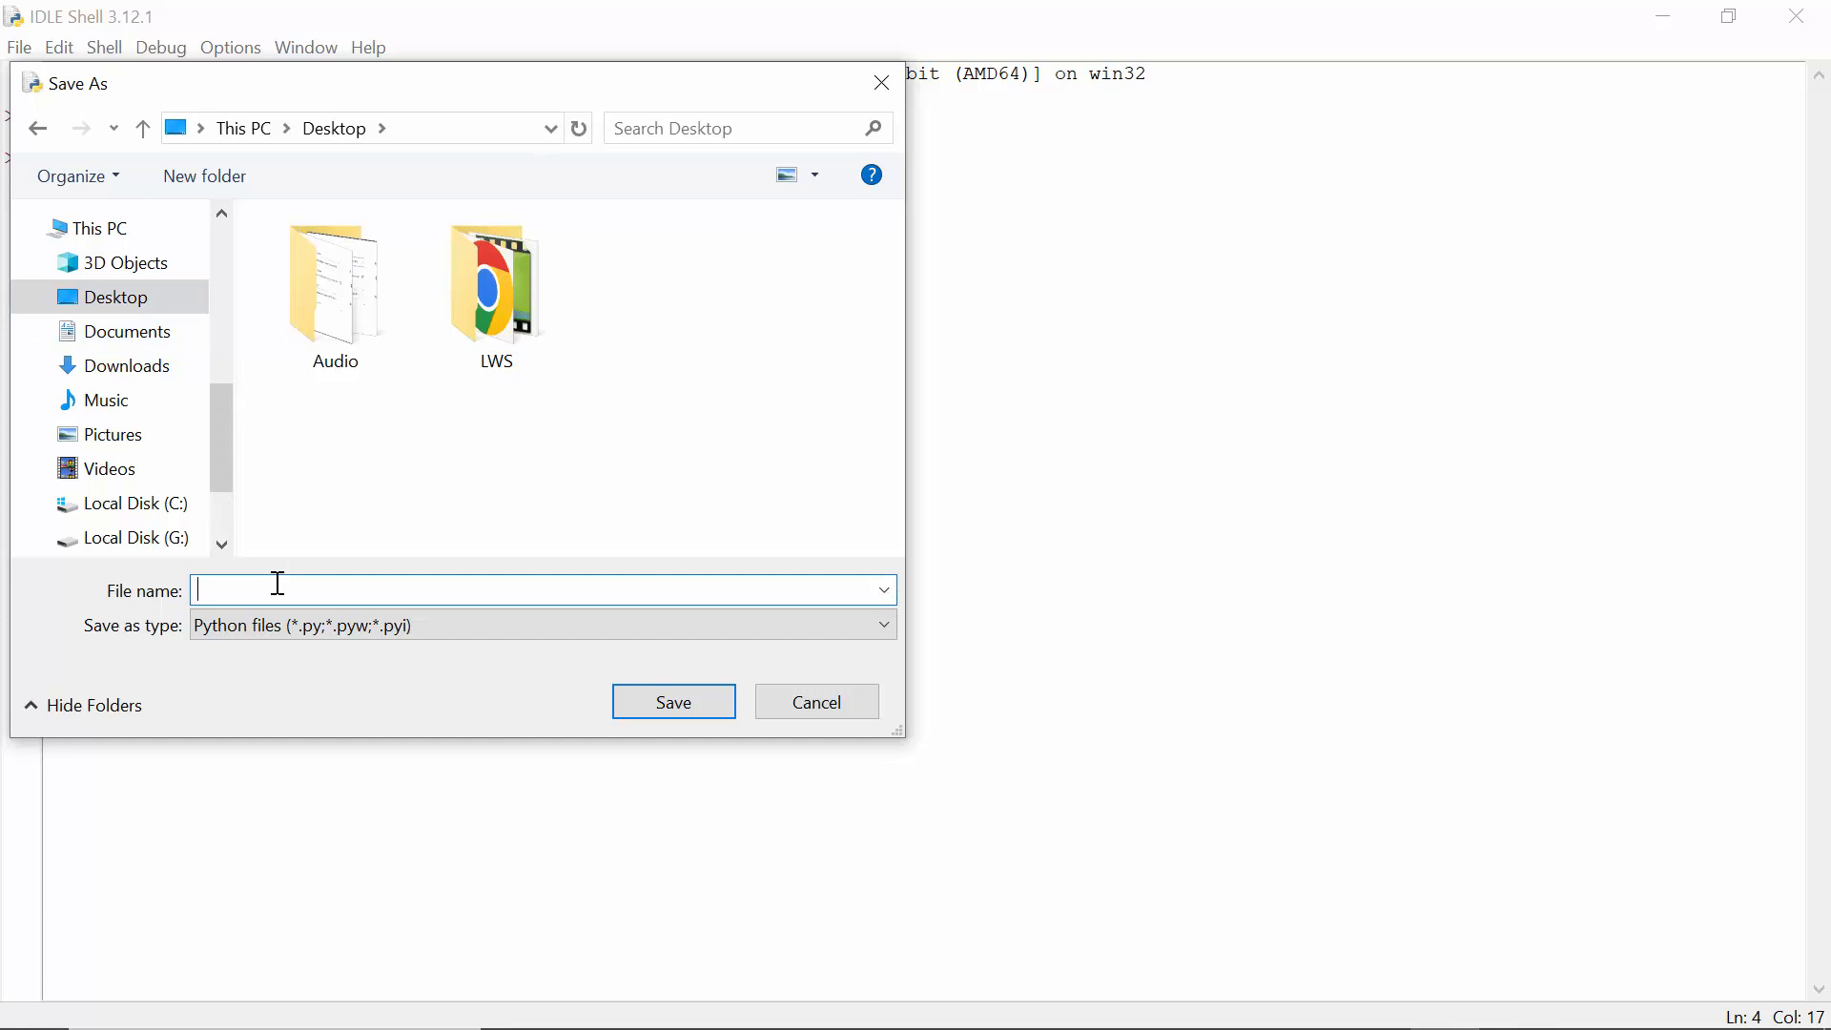
type("1st_file.py")
key("Return")
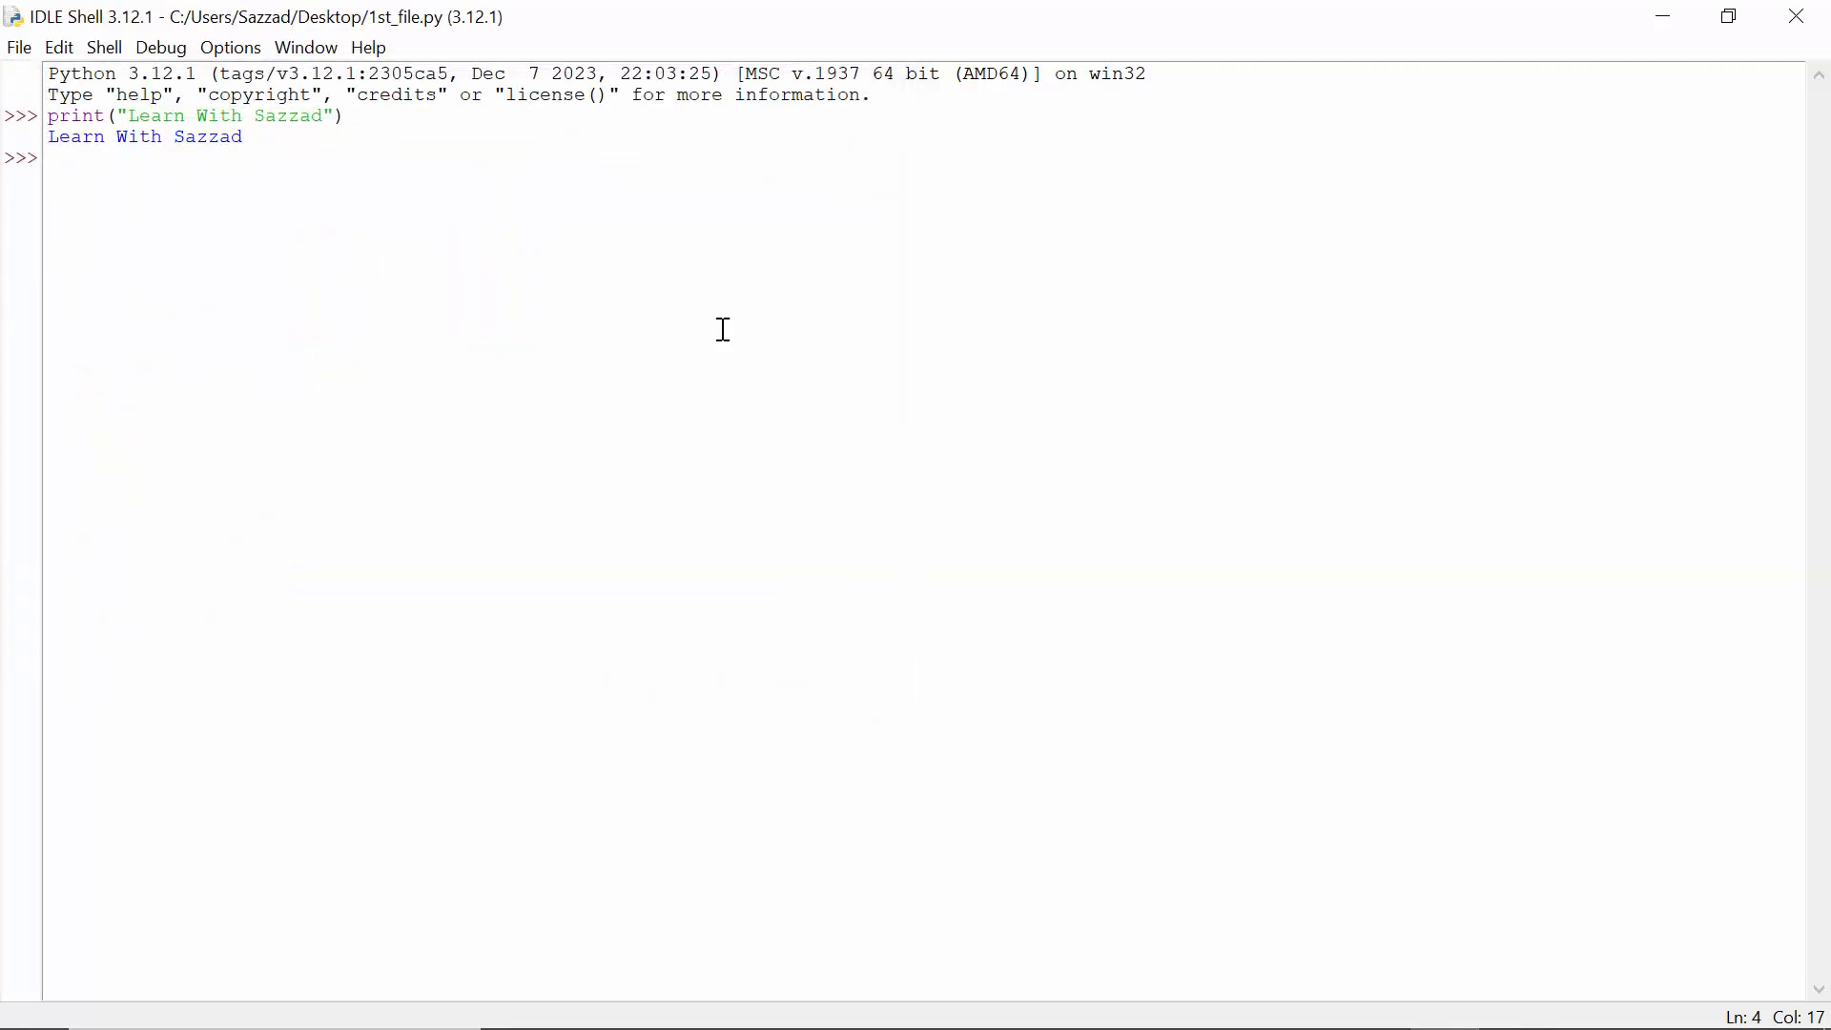
Minimize the IDLE shell and check the saved 1st_file.py on the desktop
left_click(1643, 15)
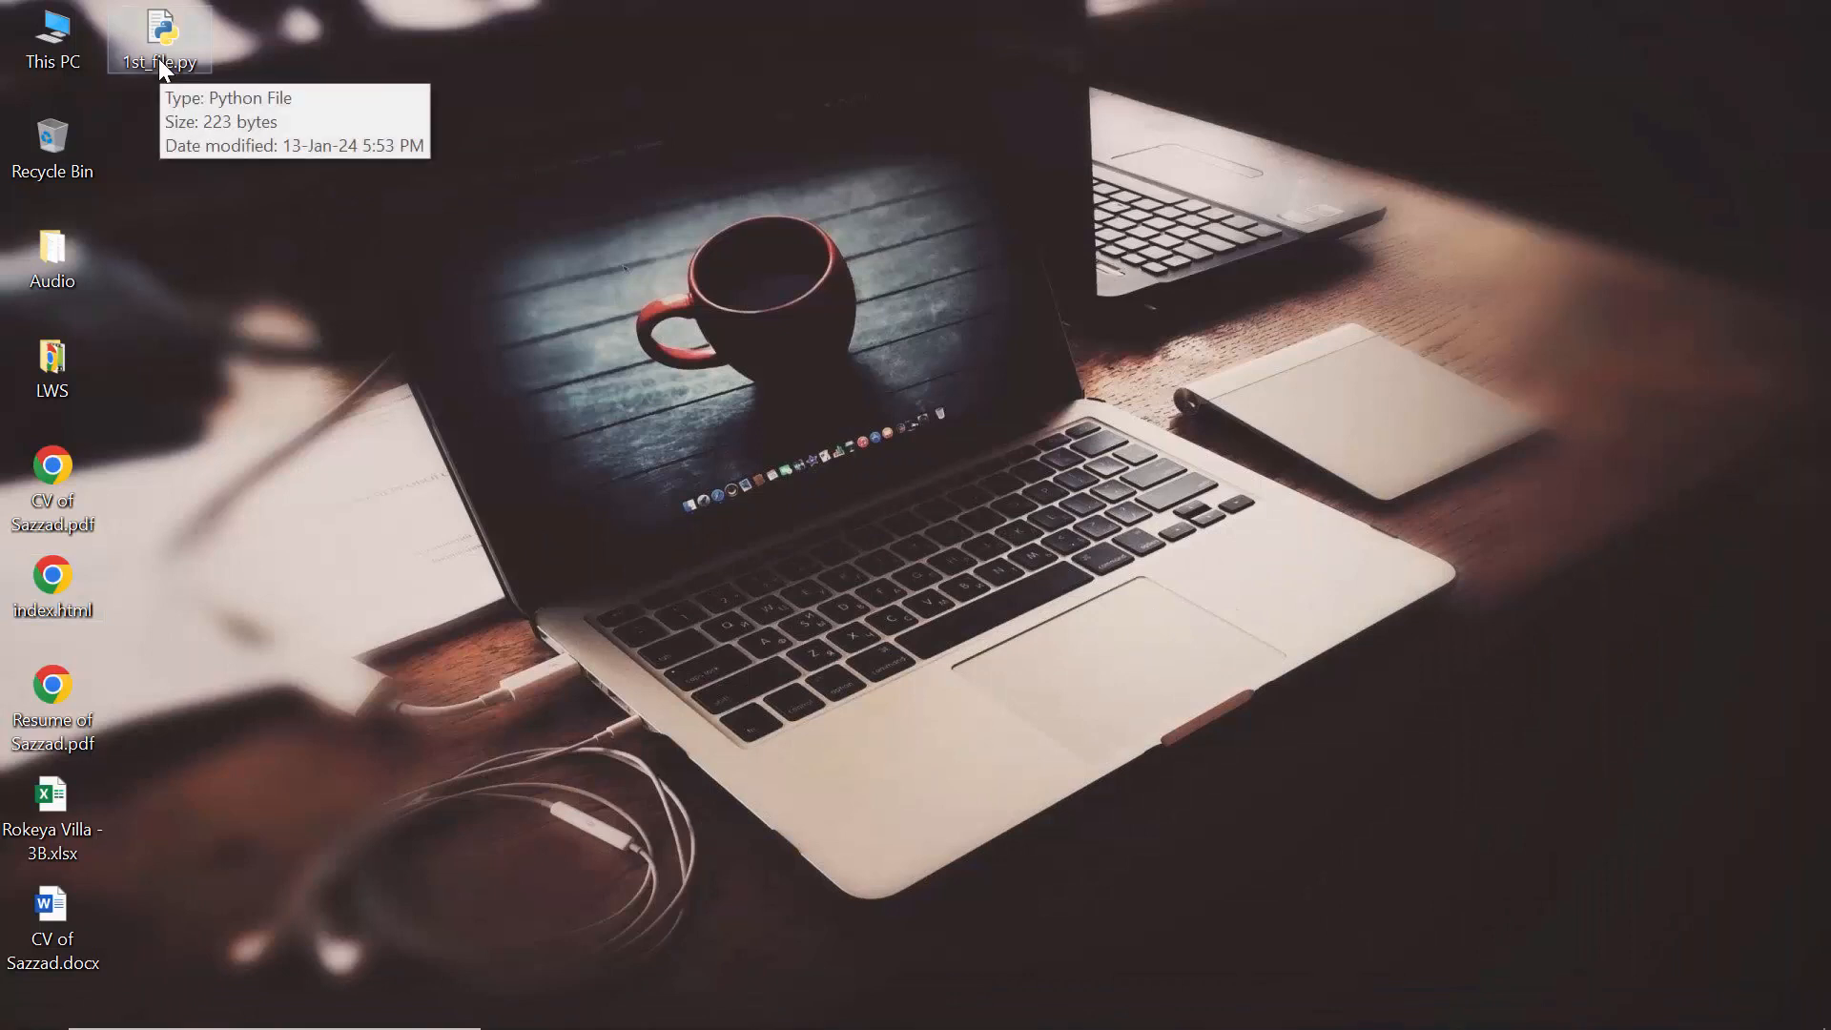
left_click(159, 59)
left_click(273, 134)
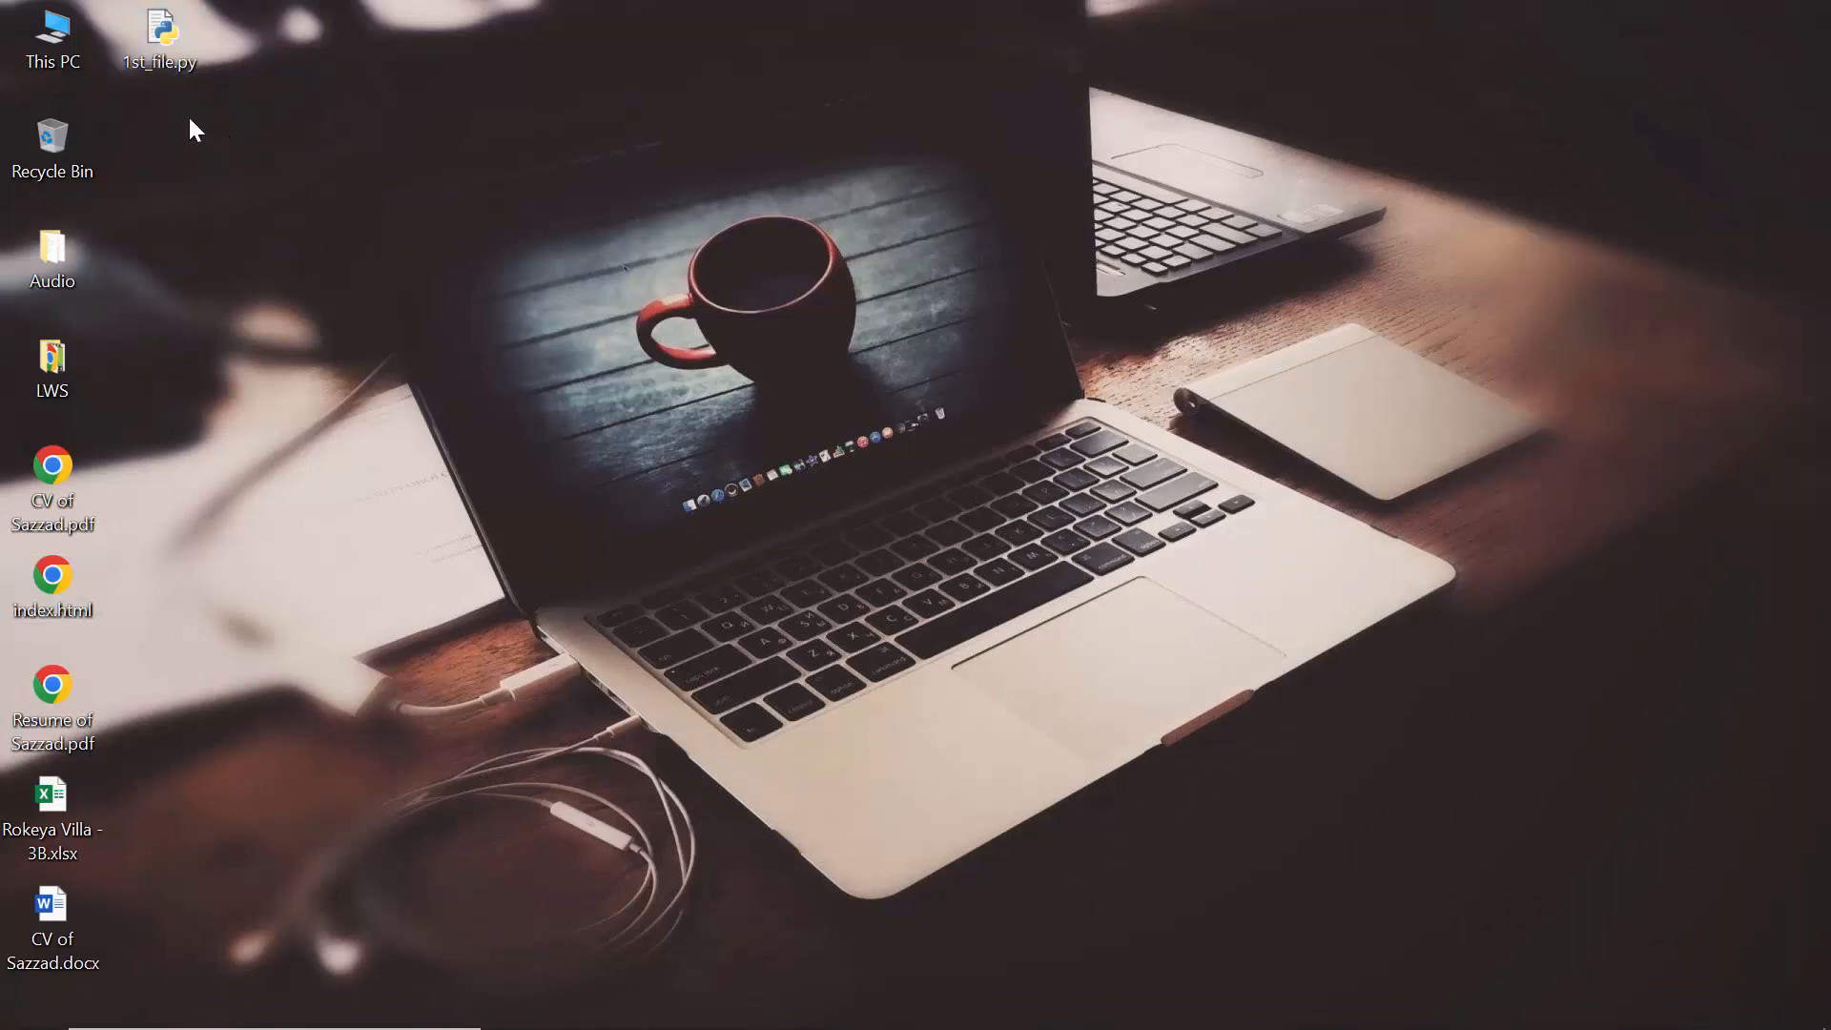